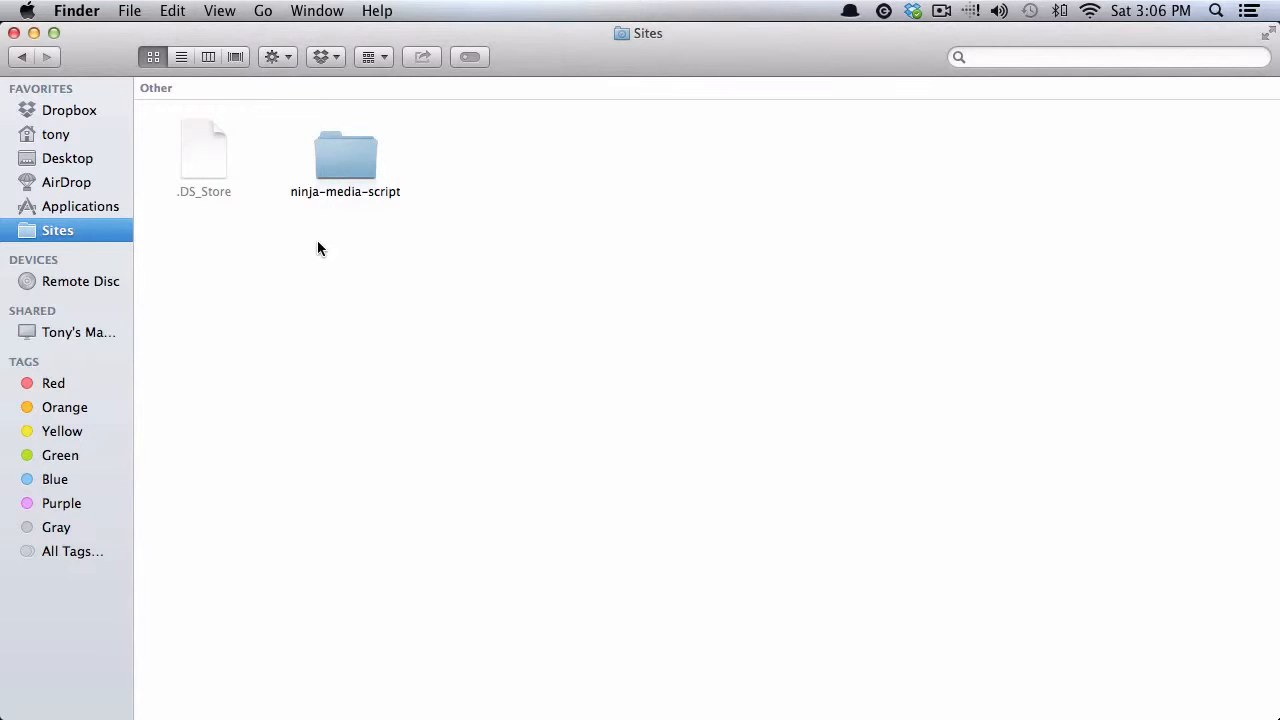
# - Inspect the ninja-media-script folder in Sites, then switch to Chrome's MAMP welcome page
pyautogui.click(348, 163)
pyautogui.doubleClick(348, 163)
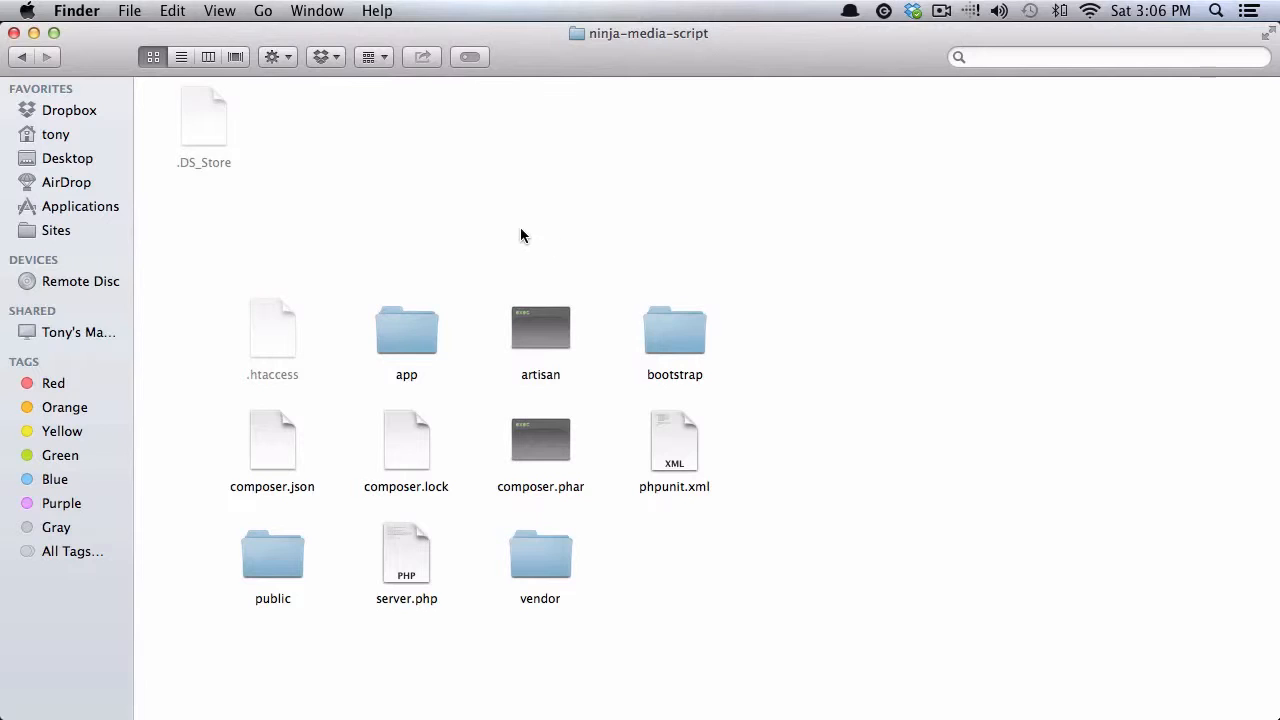
pyautogui.click(26, 60)
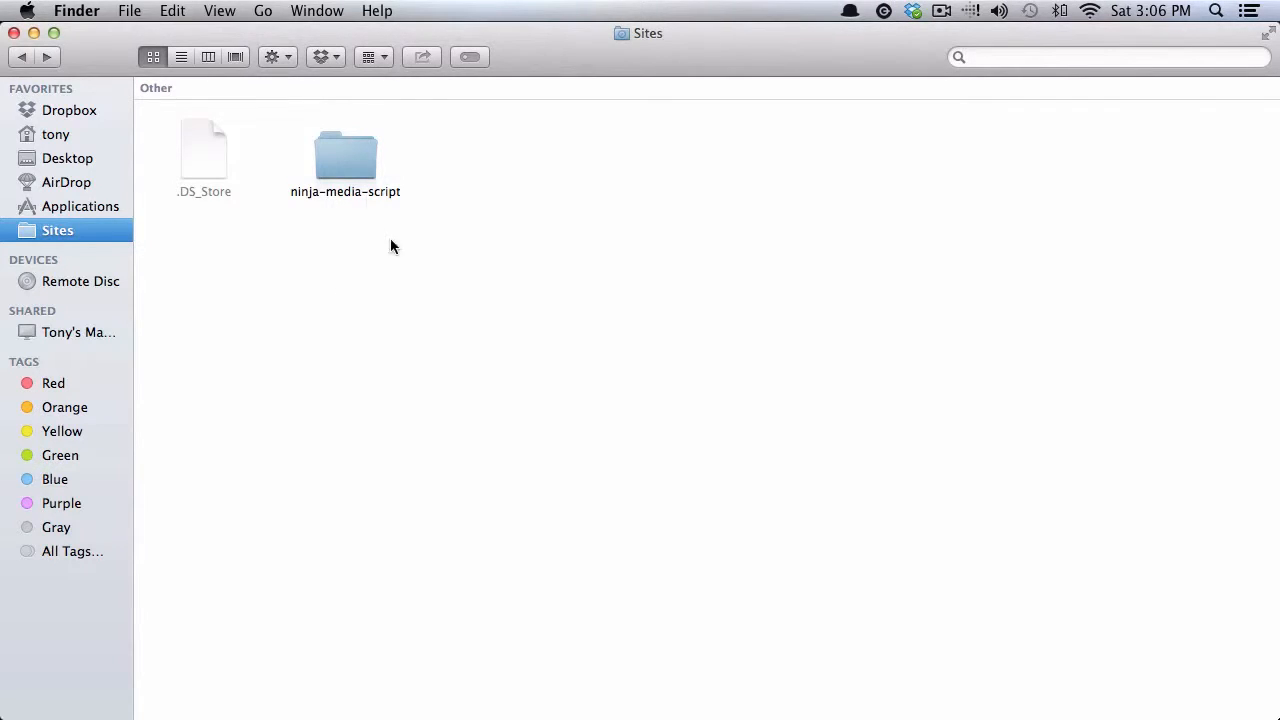
pyautogui.press('super+Tab')
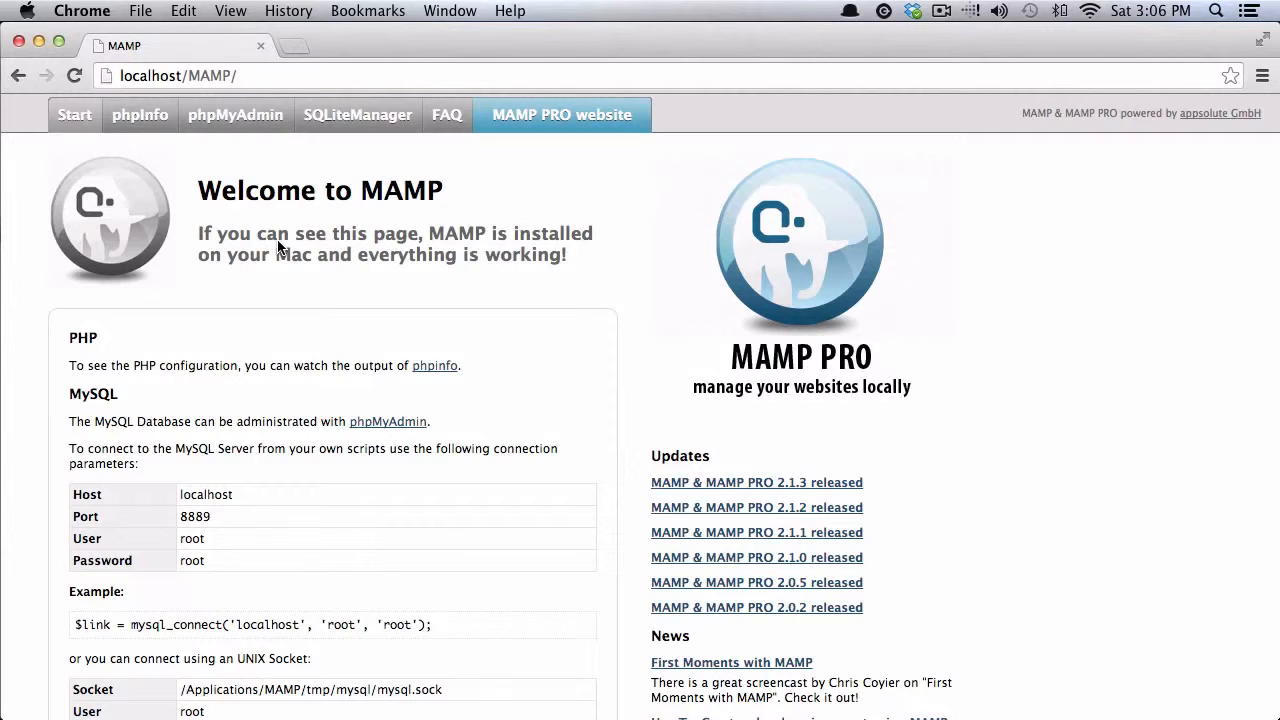
pyautogui.scroll(-3, 279, 243)
pyautogui.scroll(3, 282, 231)
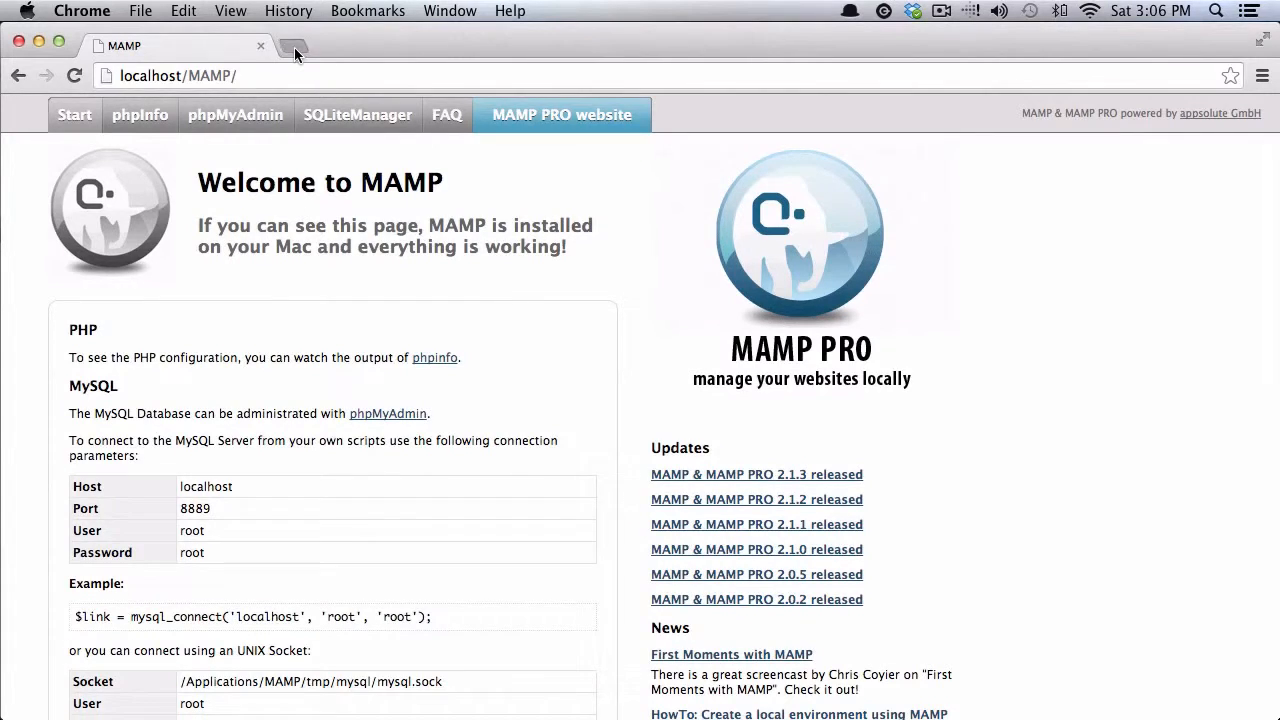
# - Go to ninja-media-script.com/install in a new Chrome tab
pyautogui.click(294, 47)
pyautogui.write('ninja-media-script.devdojo.com')
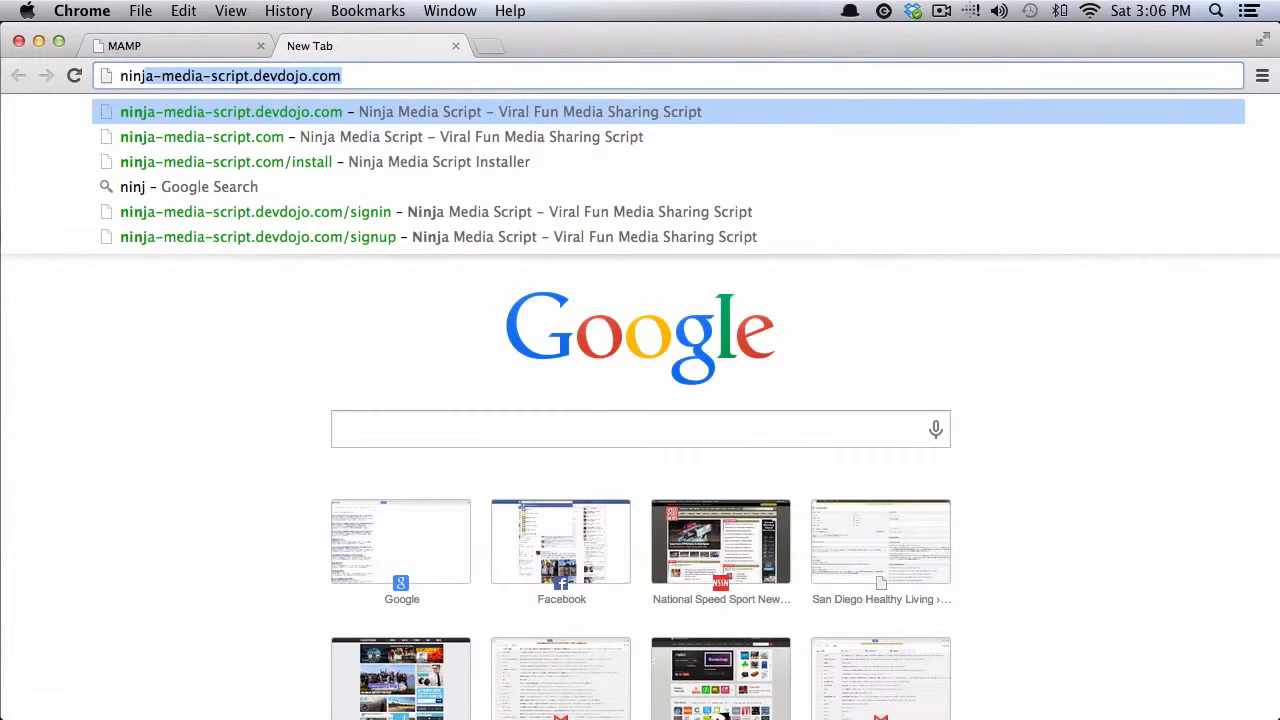
pyautogui.press('BackSpace')
pyautogui.press('BackSpace')
pyautogui.press('BackSpace')
pyautogui.press('BackSpace')
pyautogui.press('BackSpace')
pyautogui.press('BackSpace')
pyautogui.press('BackSpace')
pyautogui.press('BackSpace')
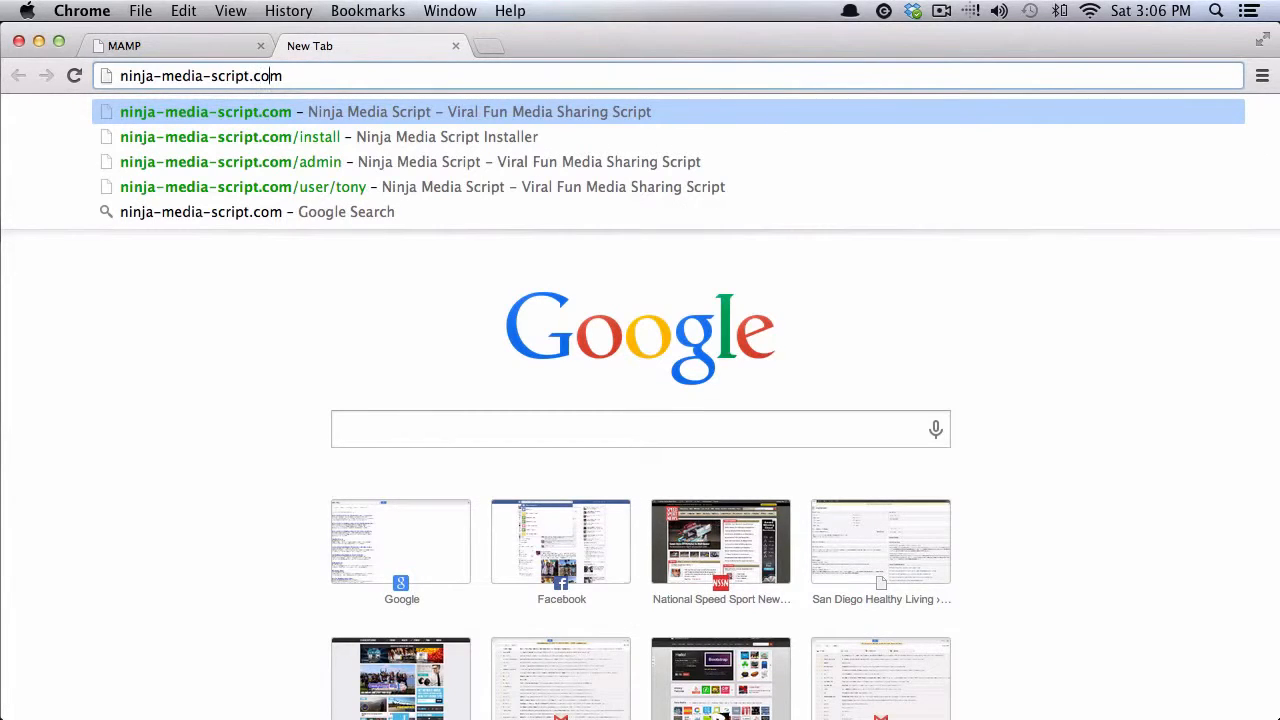
pyautogui.write('/')
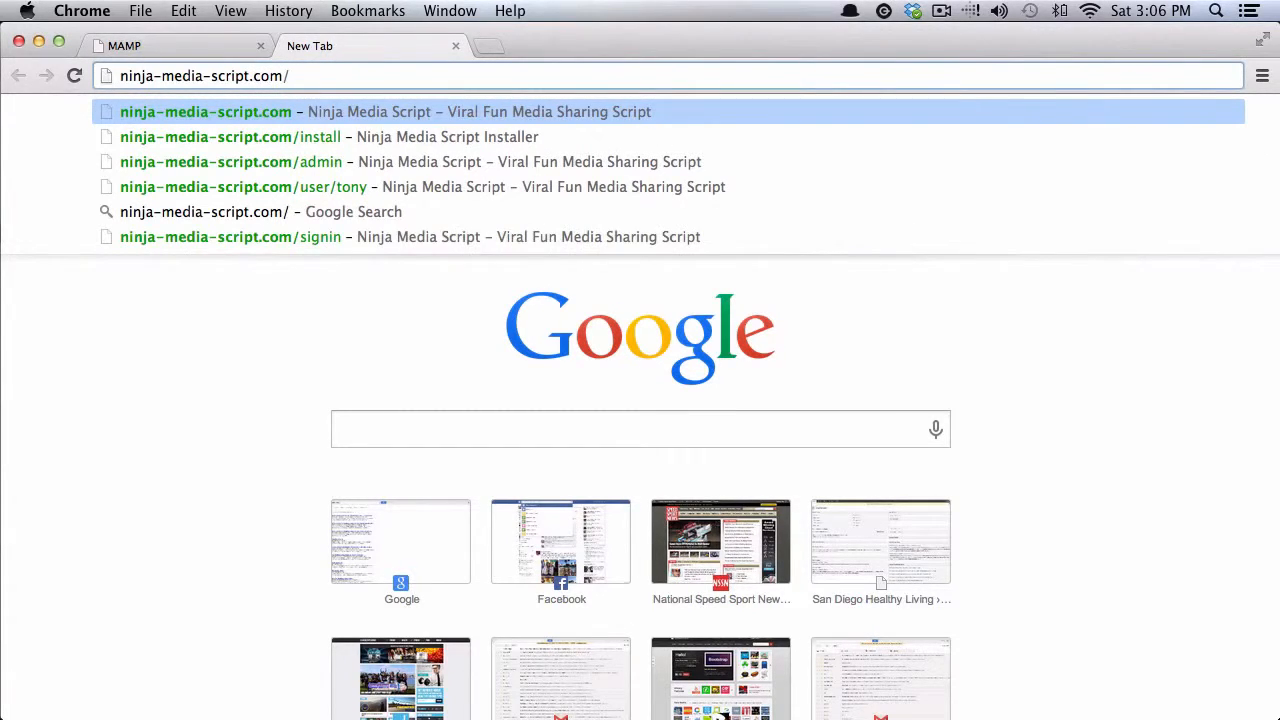
pyautogui.write('install')
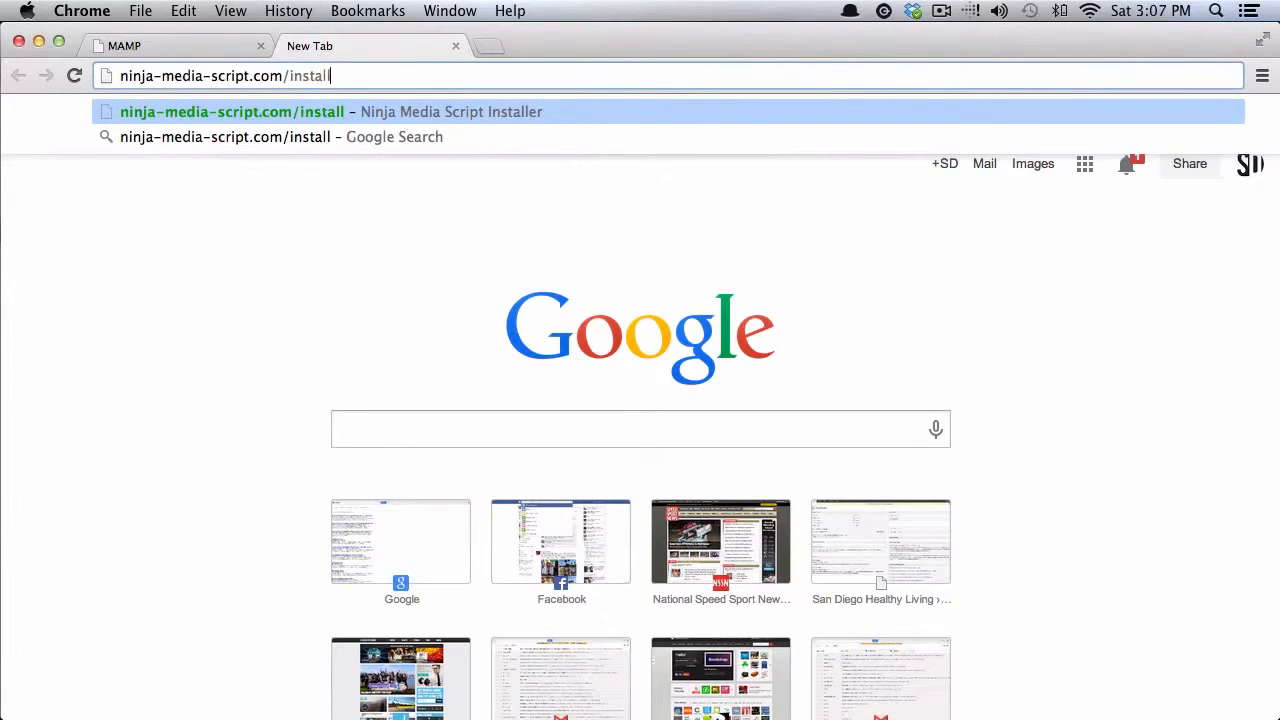
pyautogui.press('Return')
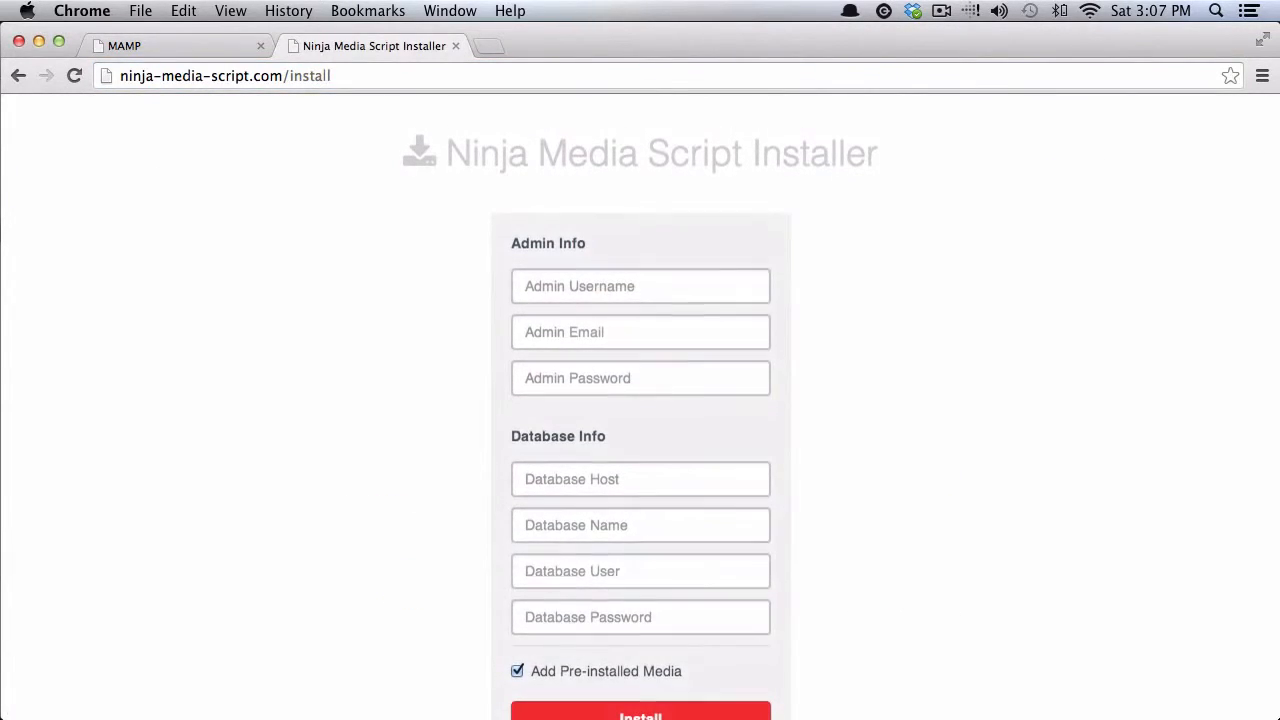
# - Enter the installer's admin username, admin e-mail and admin password, then return to the MAMP tab
pyautogui.scroll(-2, 600, 130)
pyautogui.click(570, 247)
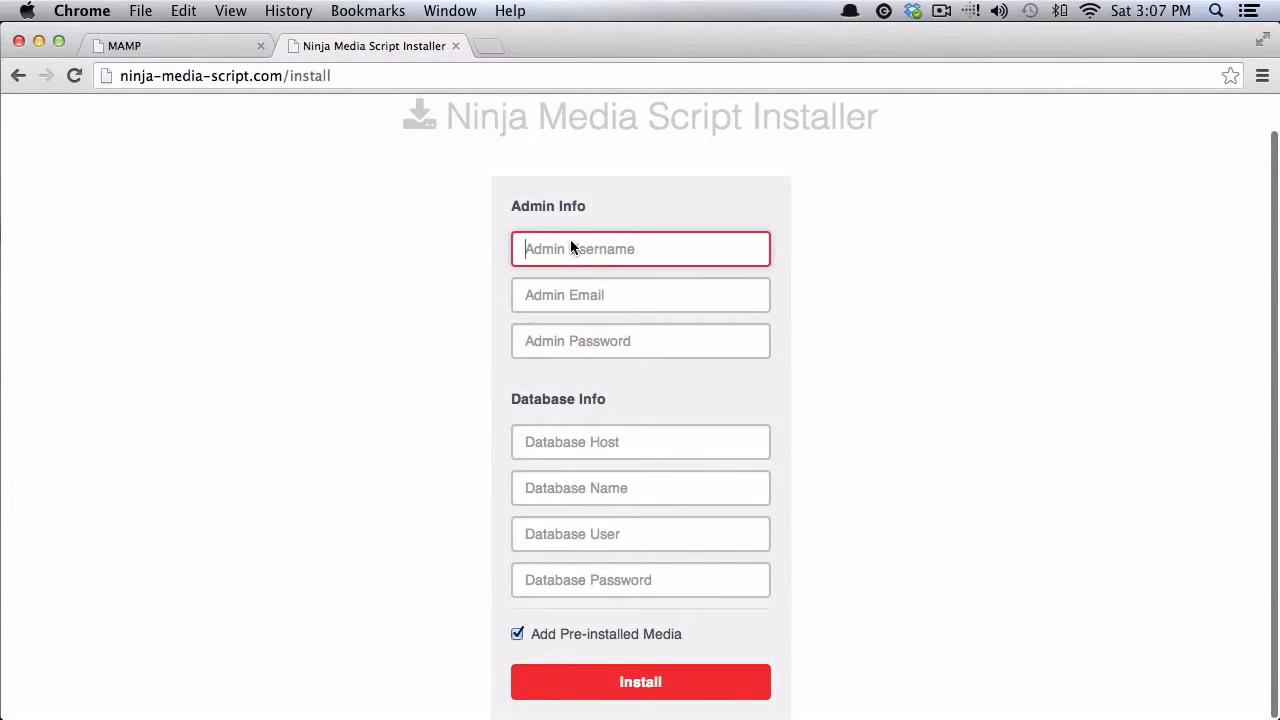
pyautogui.write('tony')
pyautogui.press('Tab')
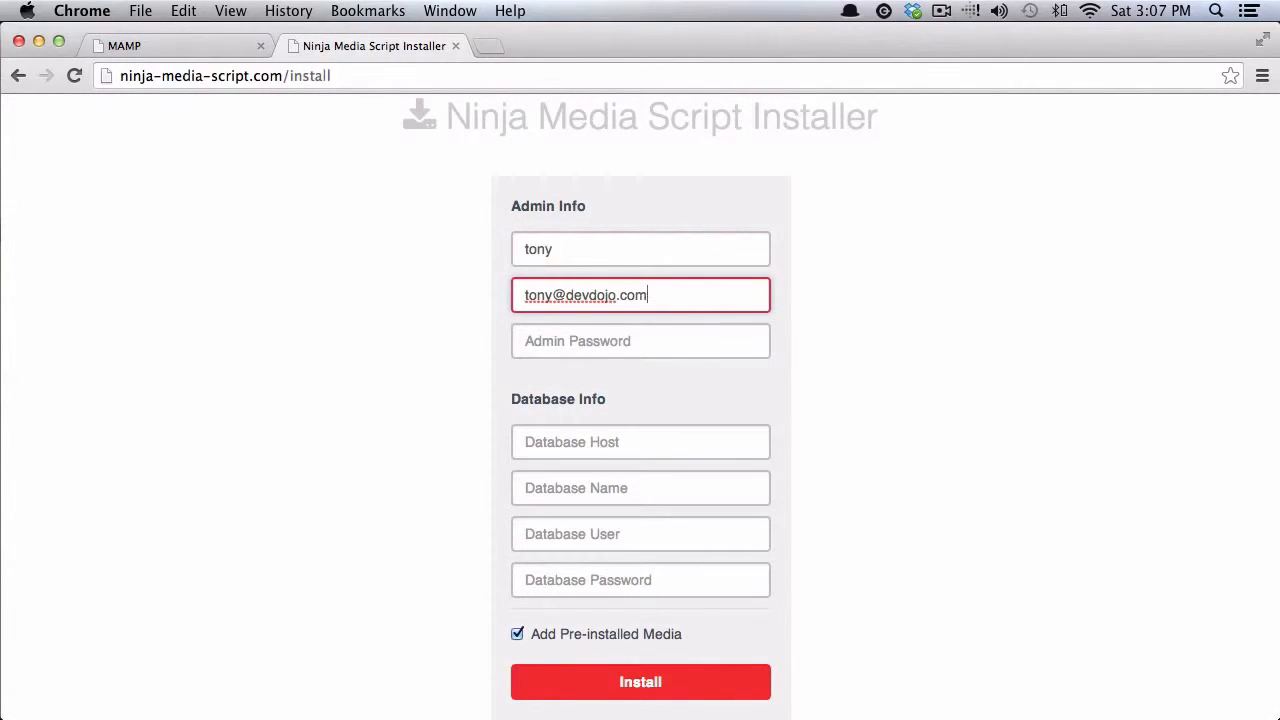
pyautogui.press('Tab')
pyautogui.write('**********')
pyautogui.press('Tab')
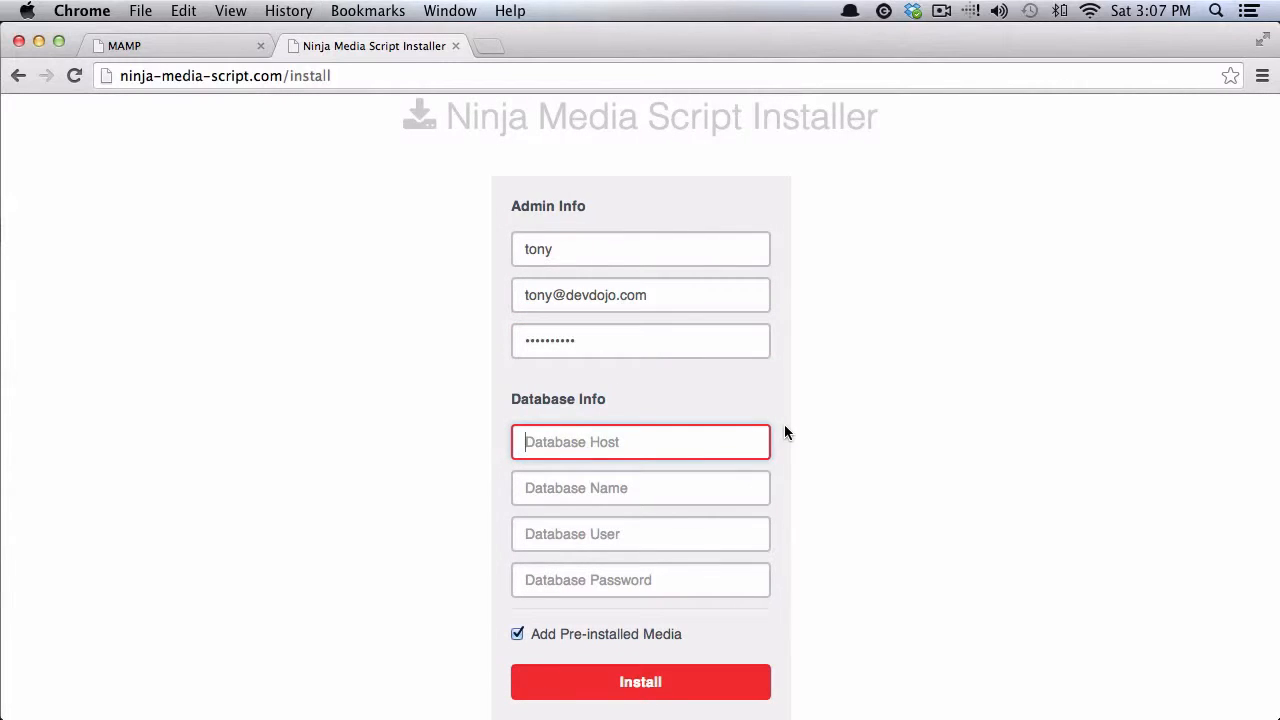
pyautogui.click(200, 48)
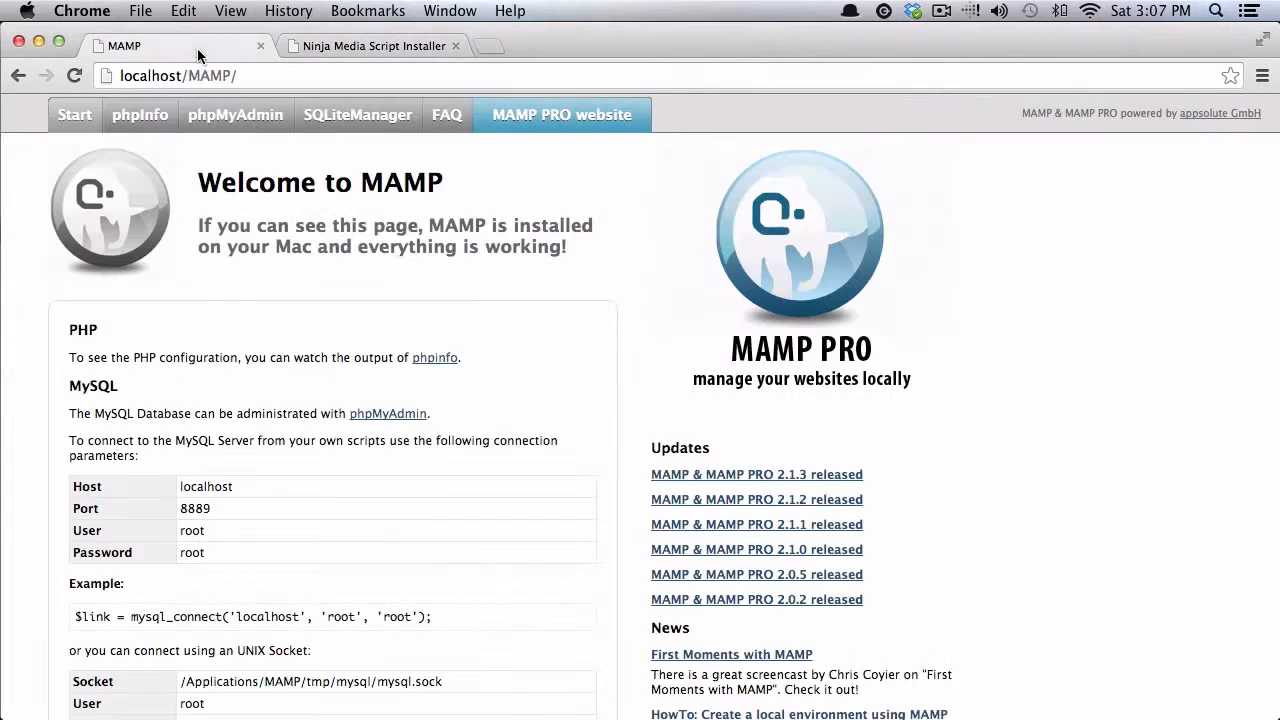
# - Create a database named ninja in phpMyAdmin, then go back to the installer tab
pyautogui.click(229, 120)
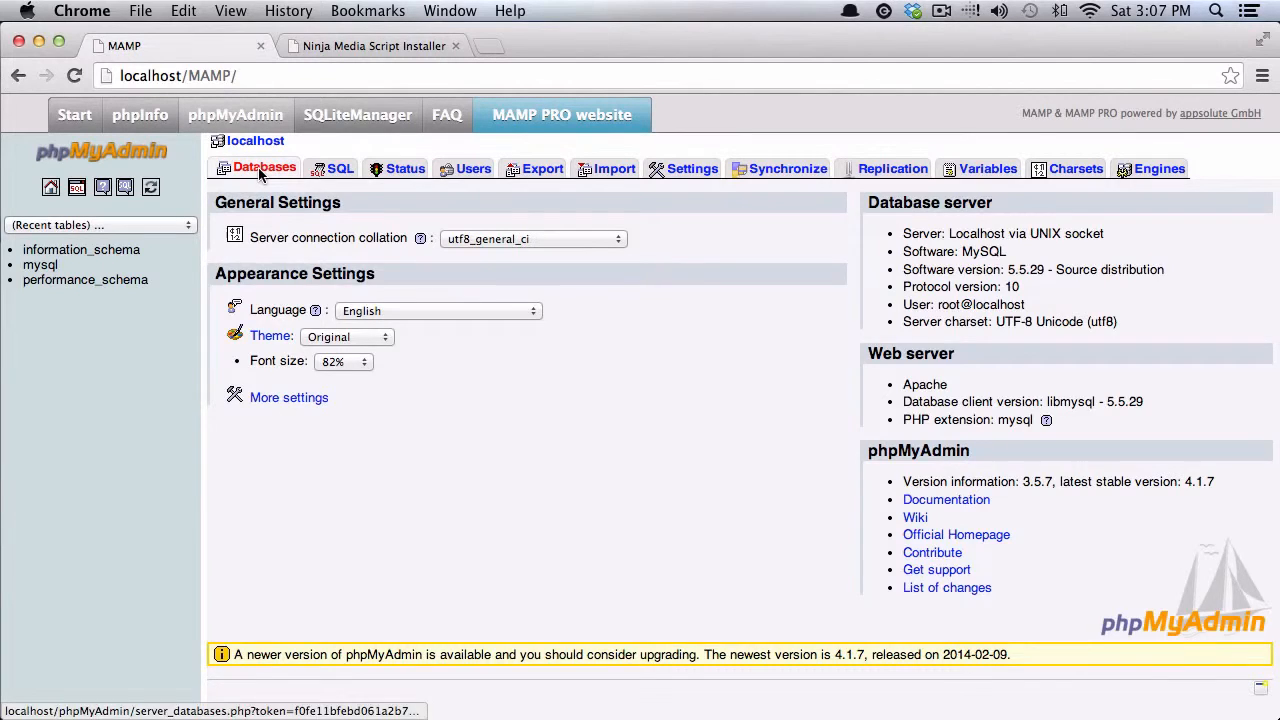
pyautogui.click(258, 168)
pyautogui.click(345, 255)
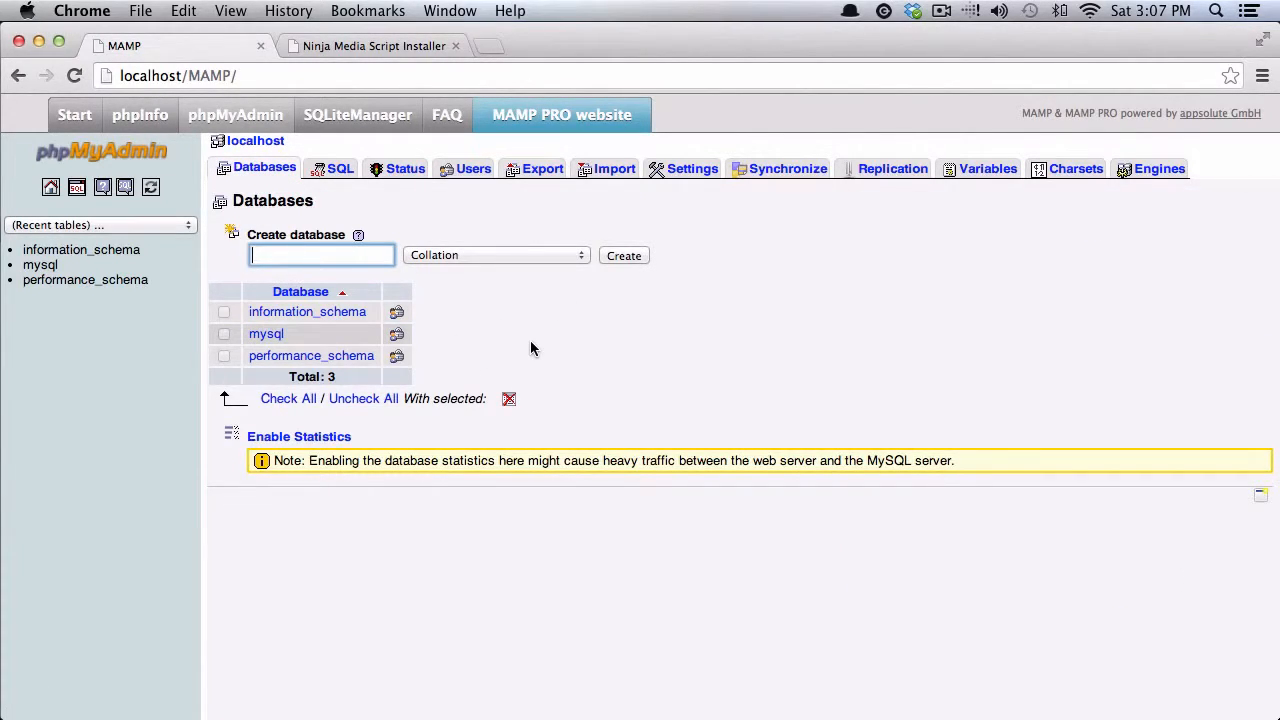
pyautogui.write('ninja')
pyautogui.click(620, 255)
pyautogui.click(360, 46)
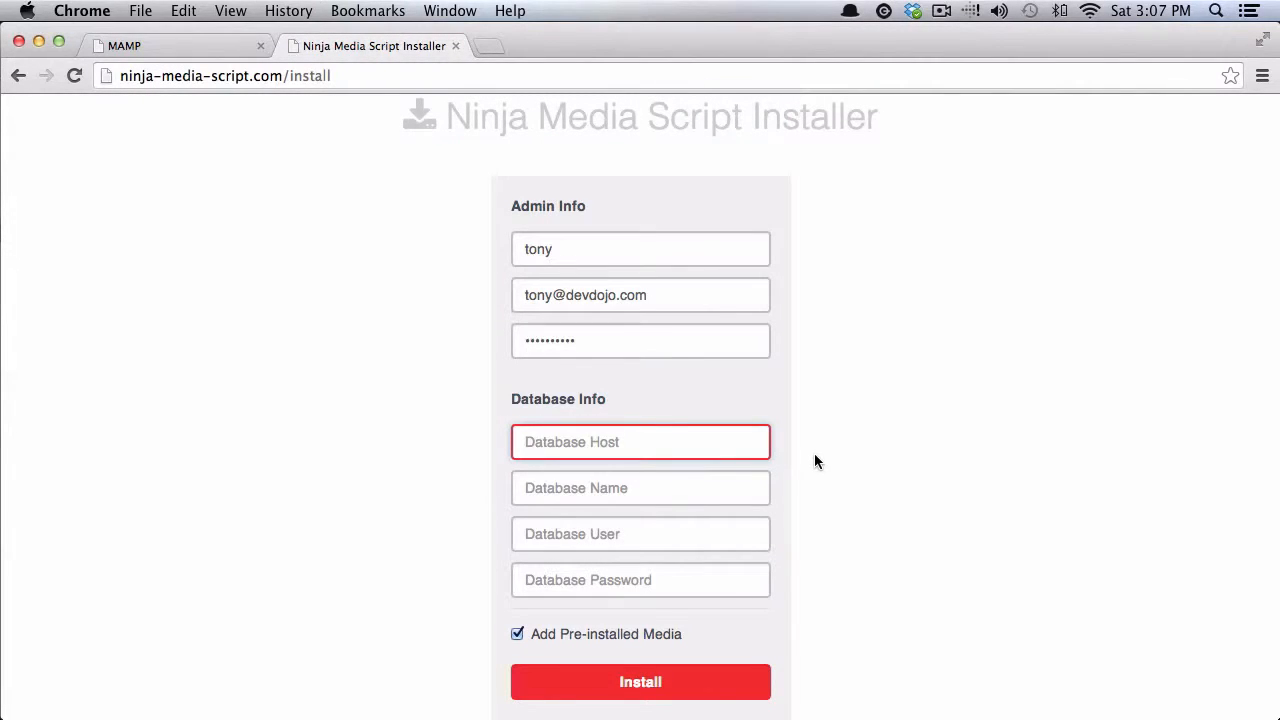
# - Enter database host localhost, name ninja, user root and the database password, then run Install
pyautogui.write('localhost')
pyautogui.press('Tab')
pyautogui.write('ninja')
pyautogui.press('Tab')
pyautogui.write('root')
pyautogui.press('Tab')
pyautogui.write('root')
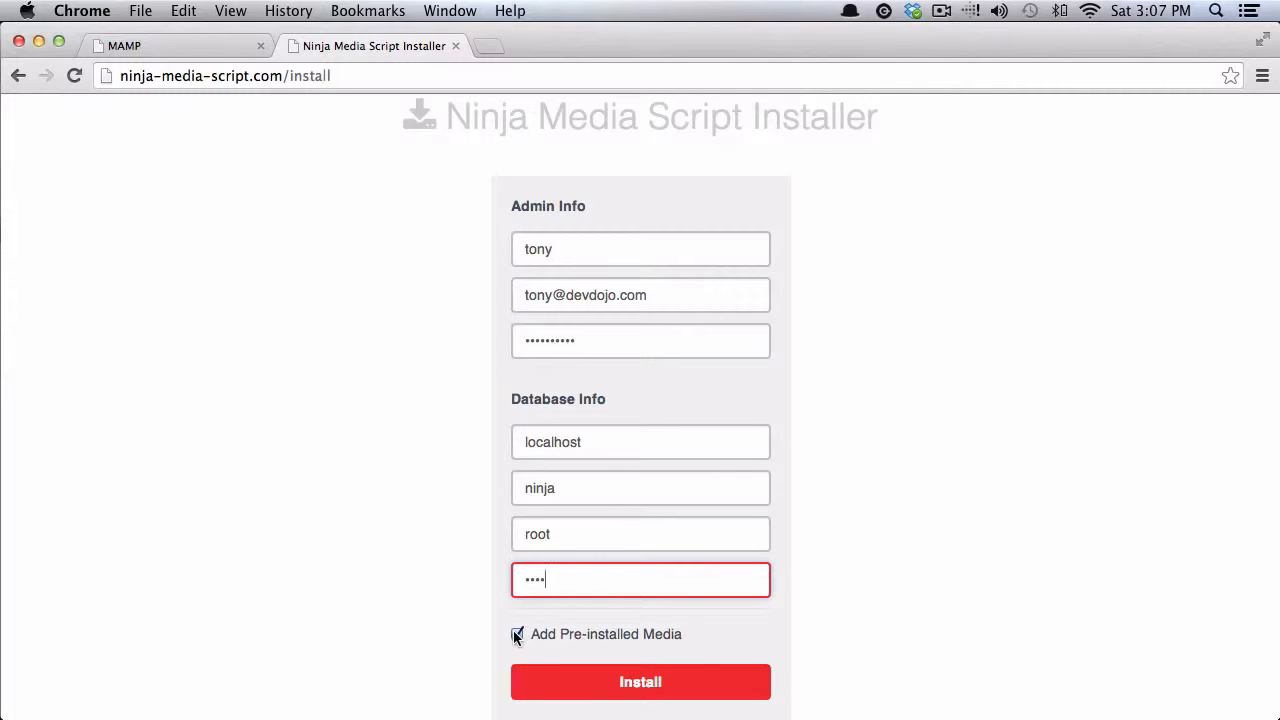
pyautogui.click(651, 680)
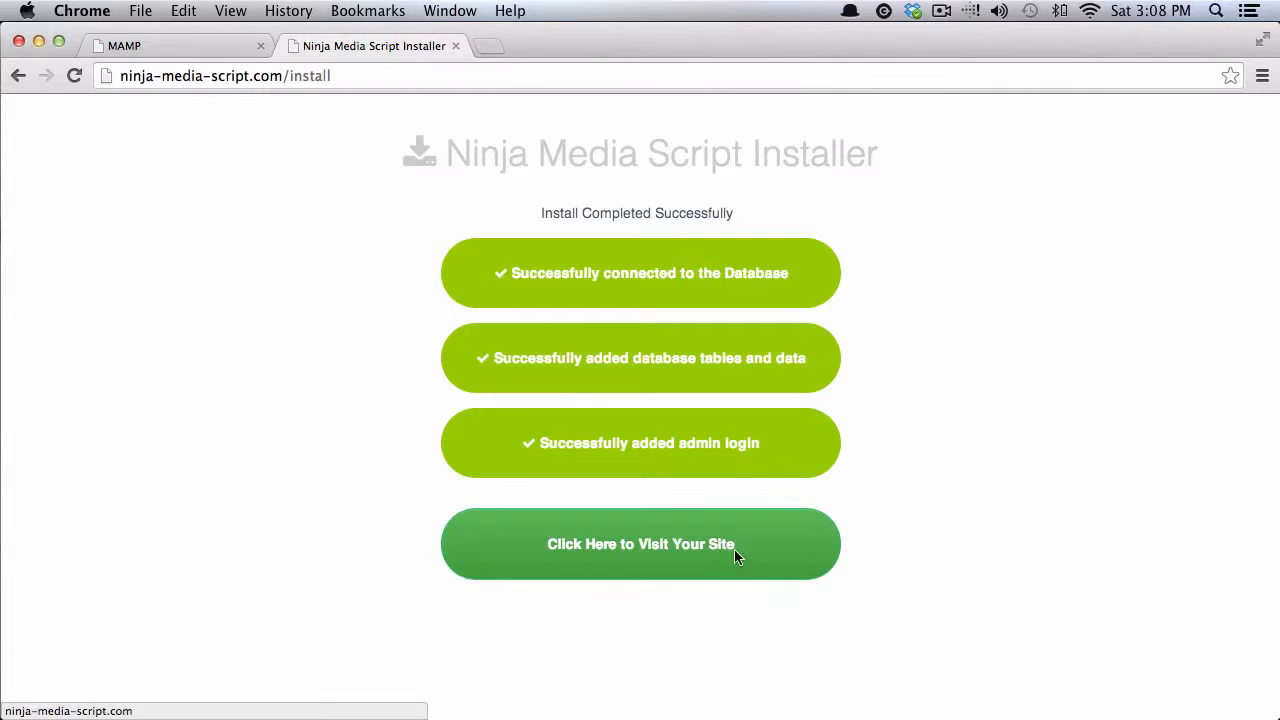
# - Visit the newly installed site and choose Admin from the account menu
pyautogui.click(545, 546)
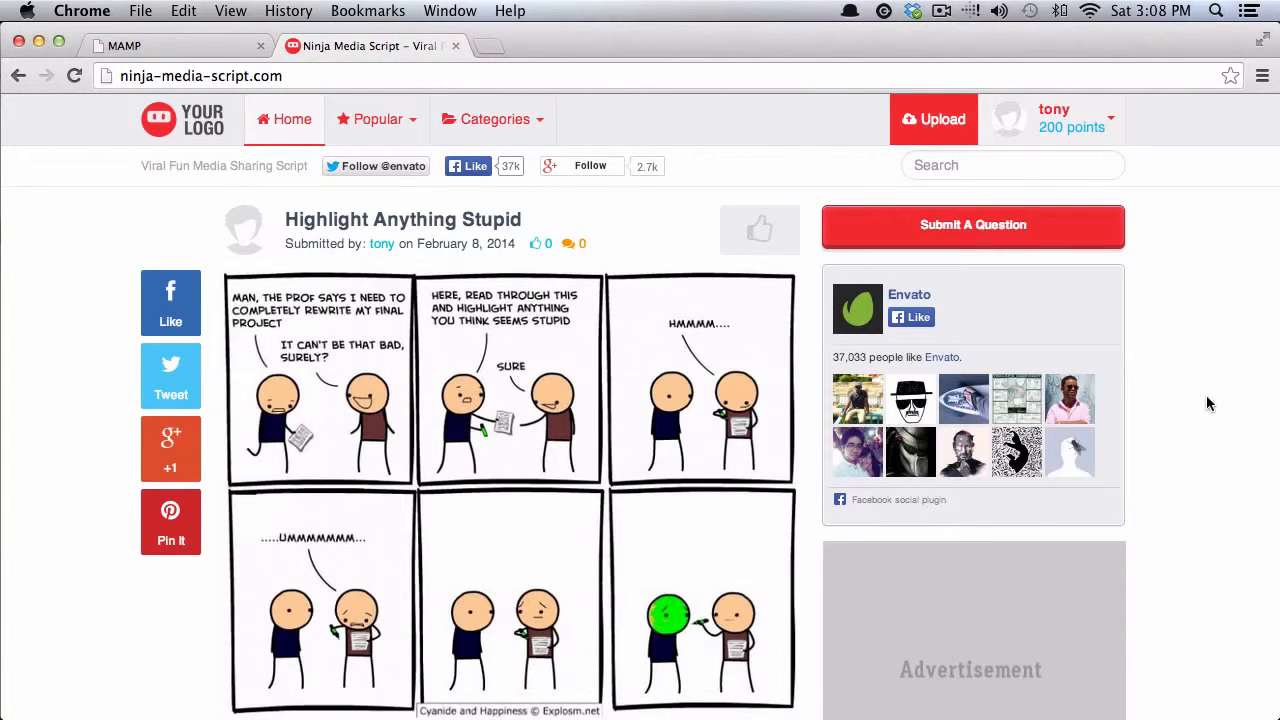
pyautogui.click(1097, 123)
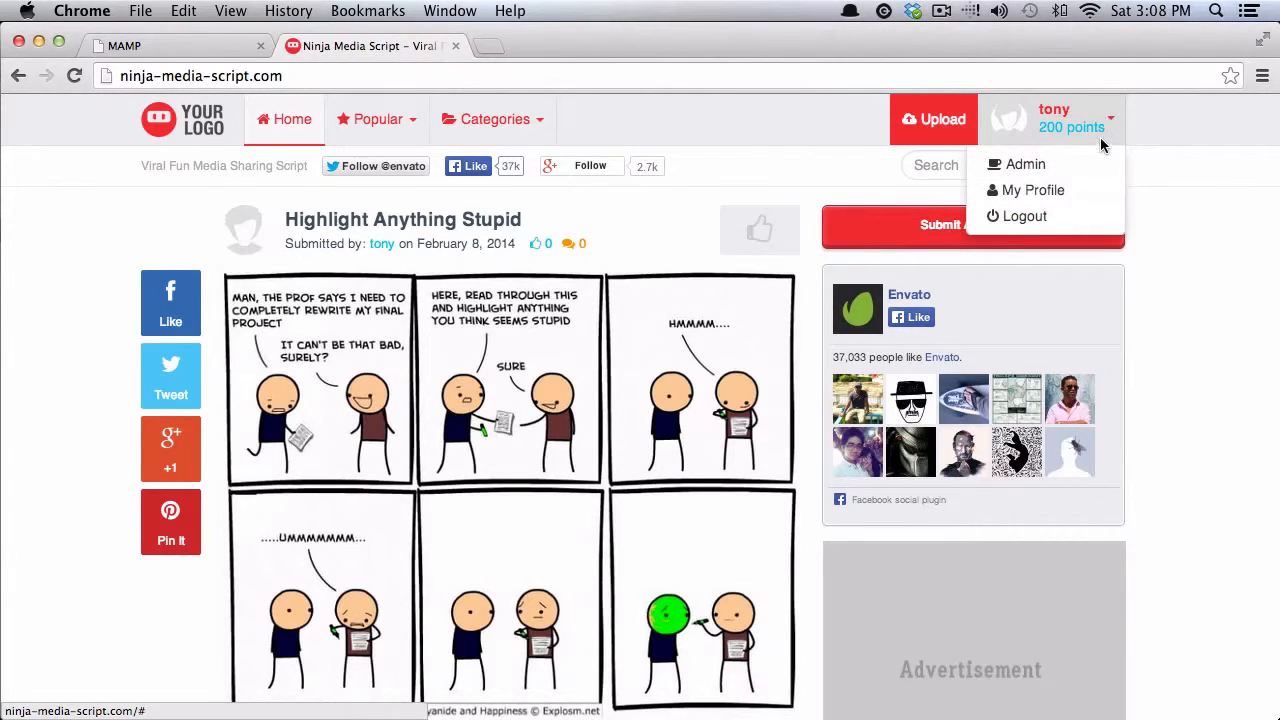
pyautogui.click(1036, 164)
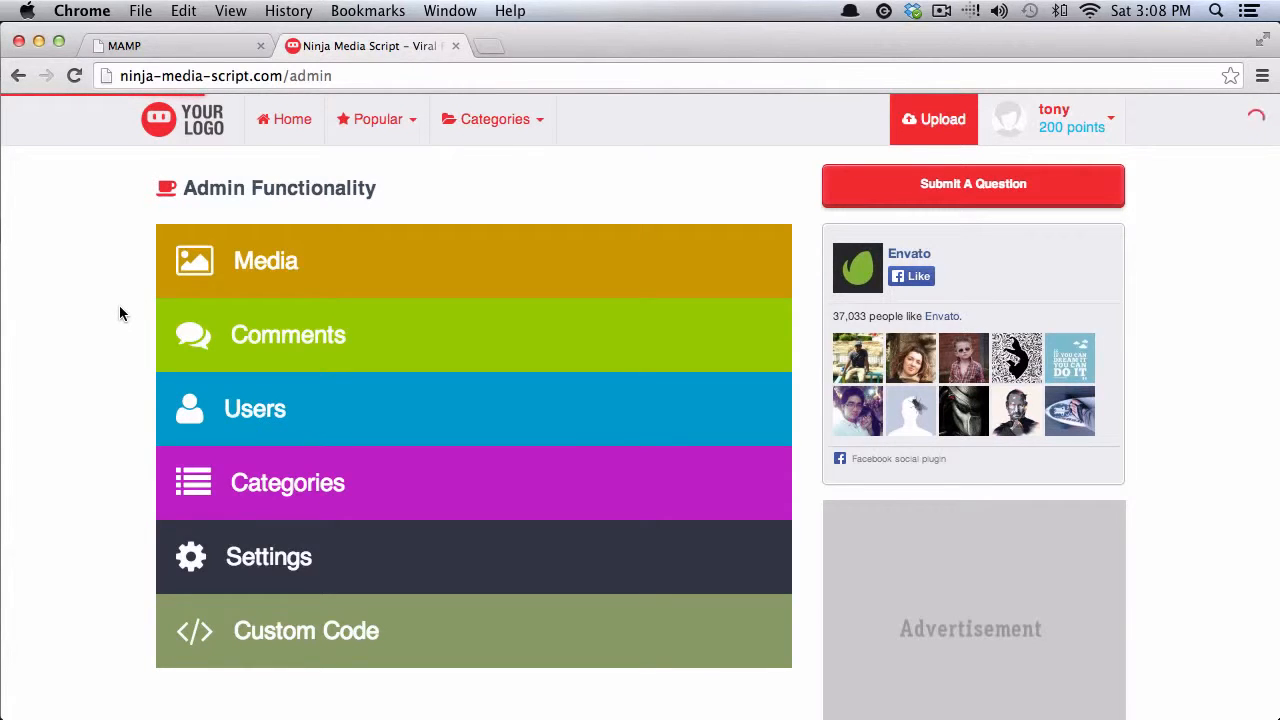
# - Open Site Settings from the Settings tile on the admin page
pyautogui.scroll(-1, 94, 337)
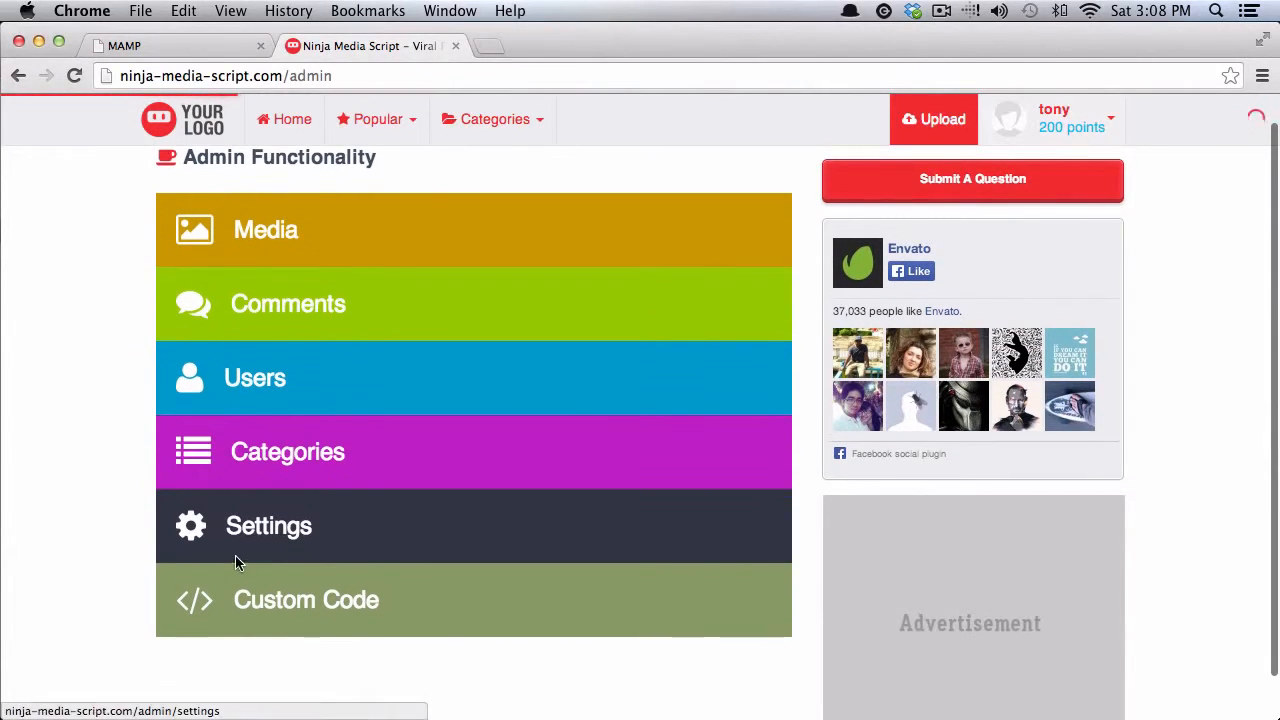
pyautogui.scroll(1, 120, 523)
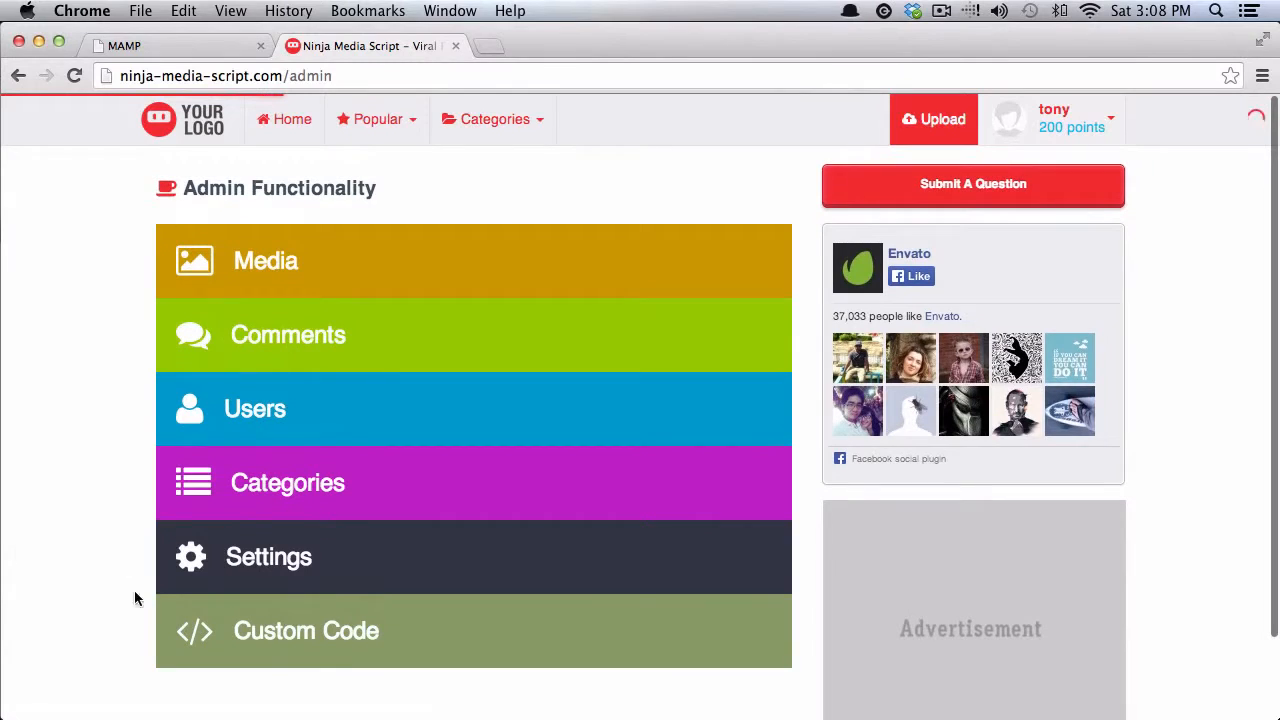
pyautogui.click(198, 567)
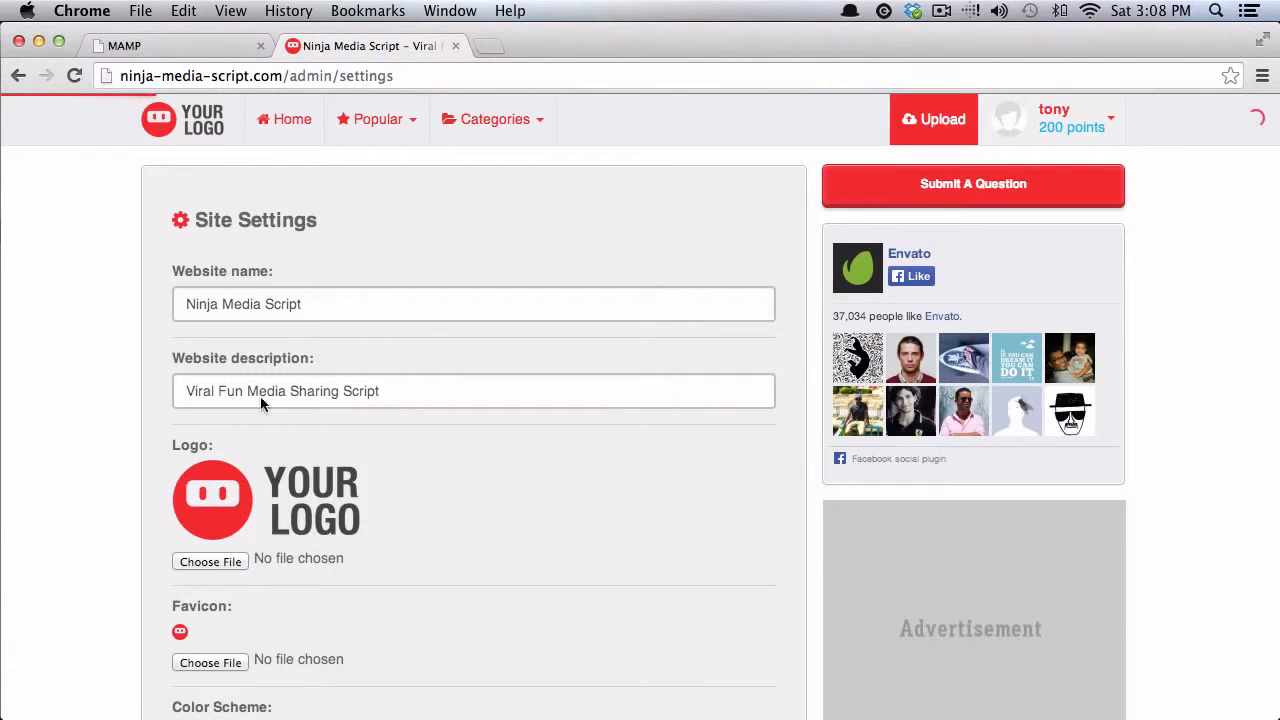
# - Open the logo file chooser and cancel it without choosing a logo
pyautogui.scroll(-3, 102, 392)
pyautogui.click(227, 431)
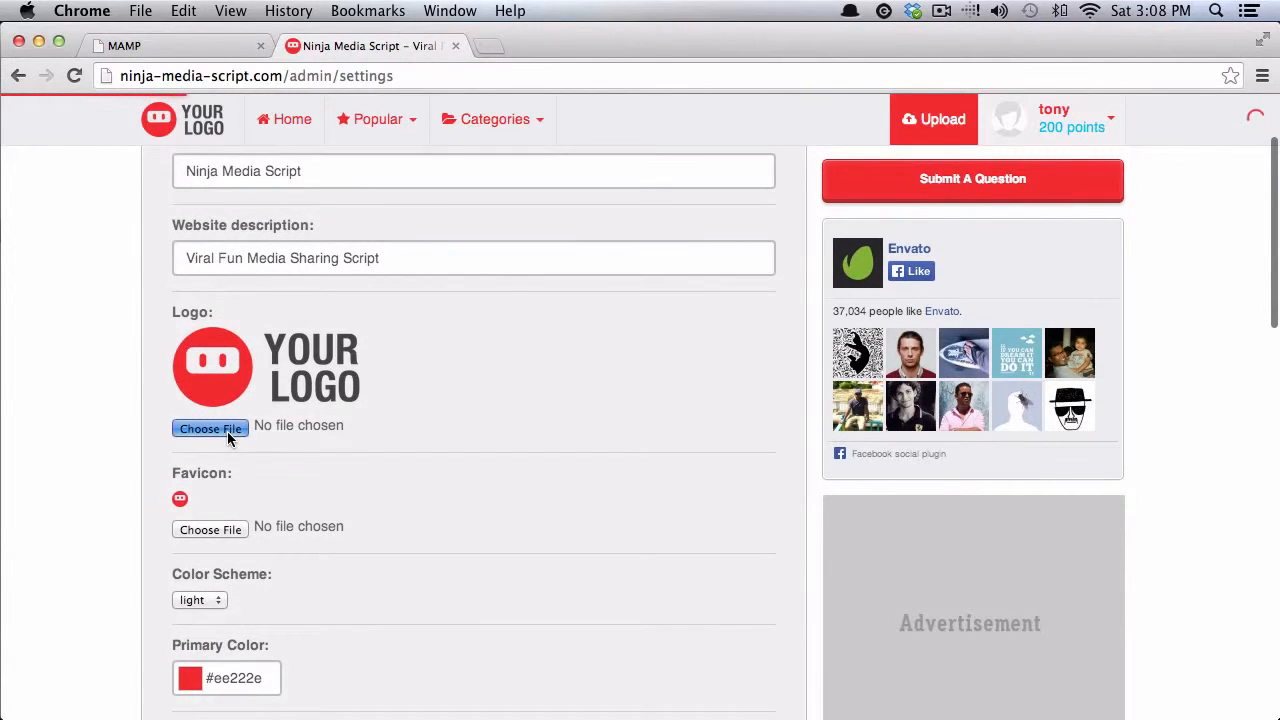
pyautogui.click(855, 496)
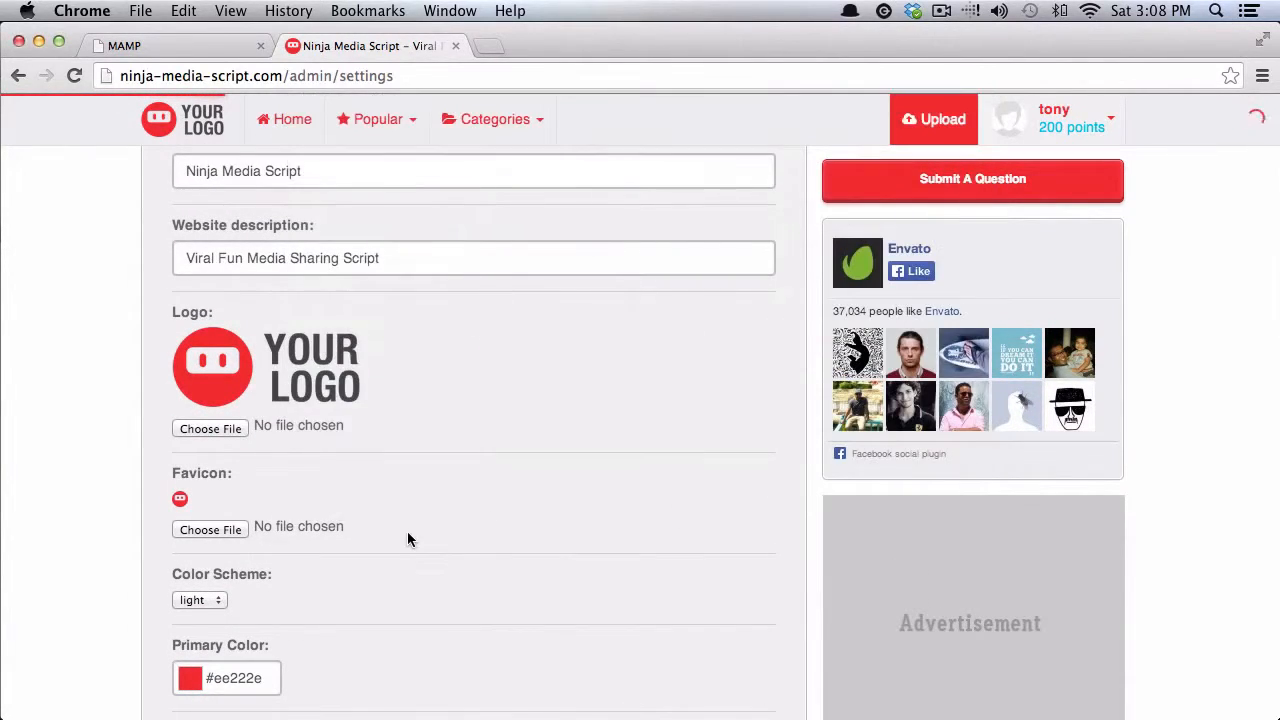
# - Set the Like icon to Star
pyautogui.scroll(-2, 407, 531)
pyautogui.scroll(-2, 134, 443)
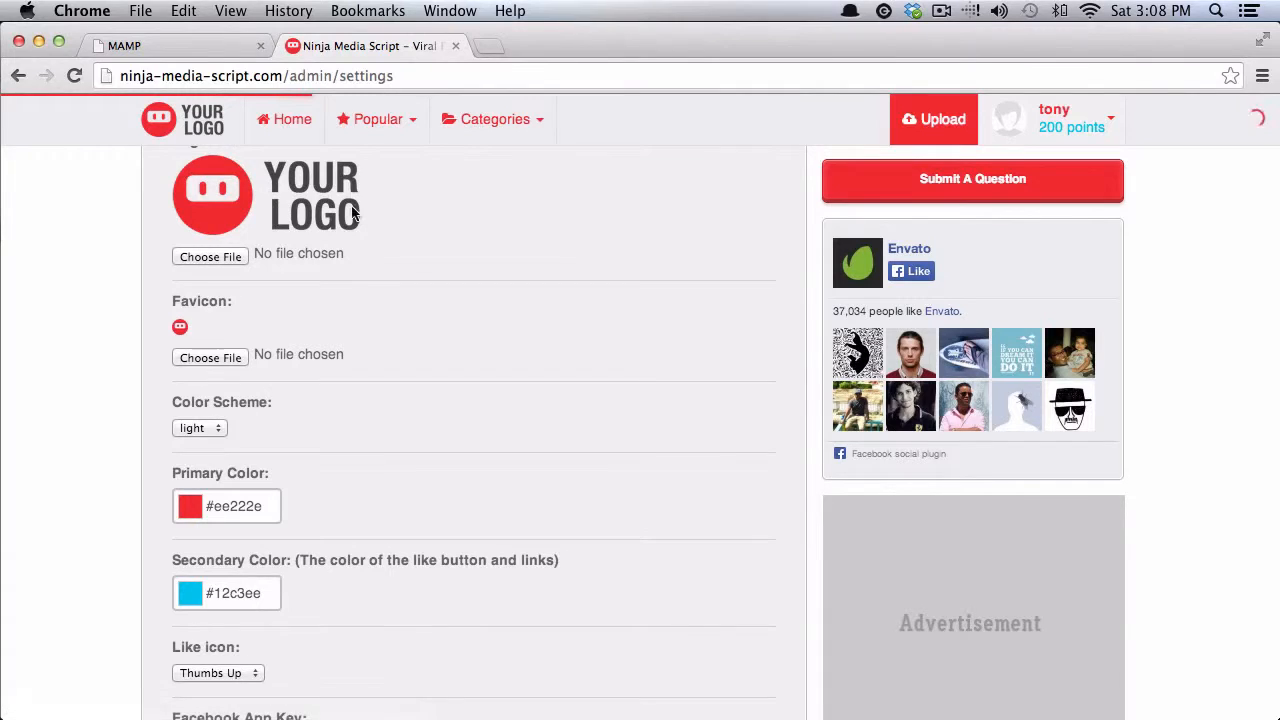
pyautogui.scroll(-2, 369, 400)
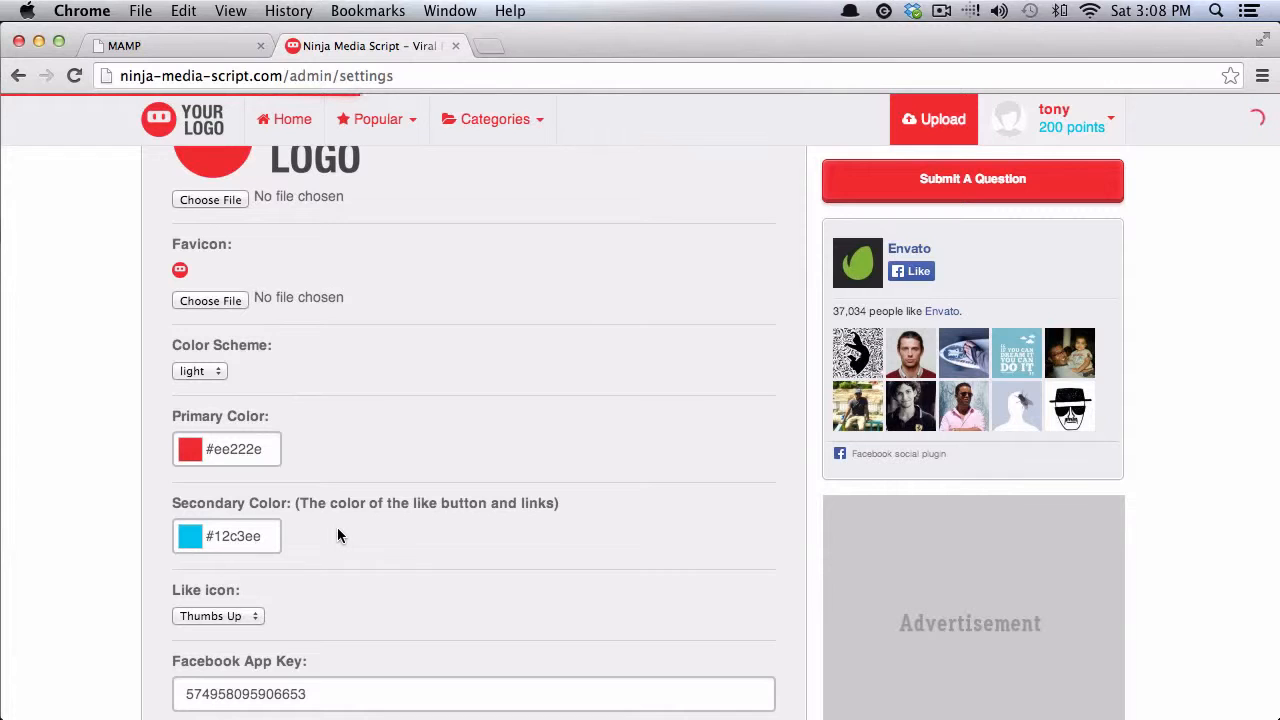
pyautogui.scroll(1, 343, 536)
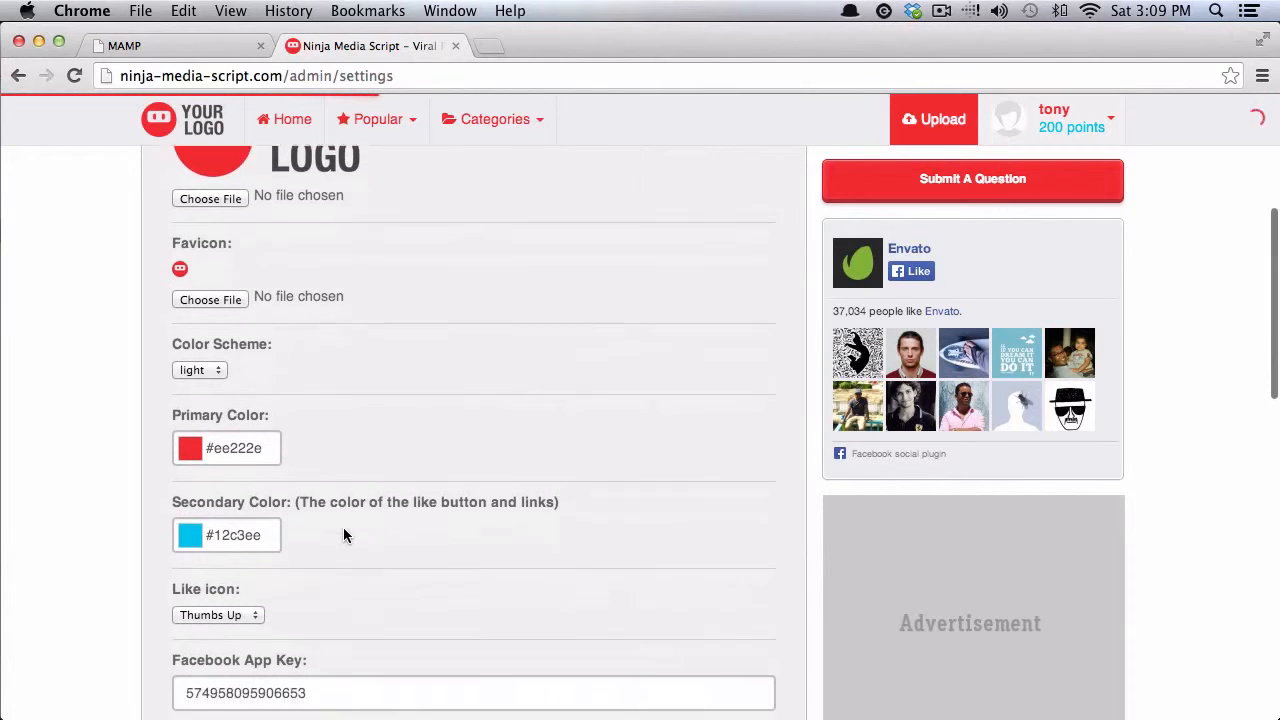
pyautogui.scroll(-5, 343, 530)
pyautogui.click(257, 494)
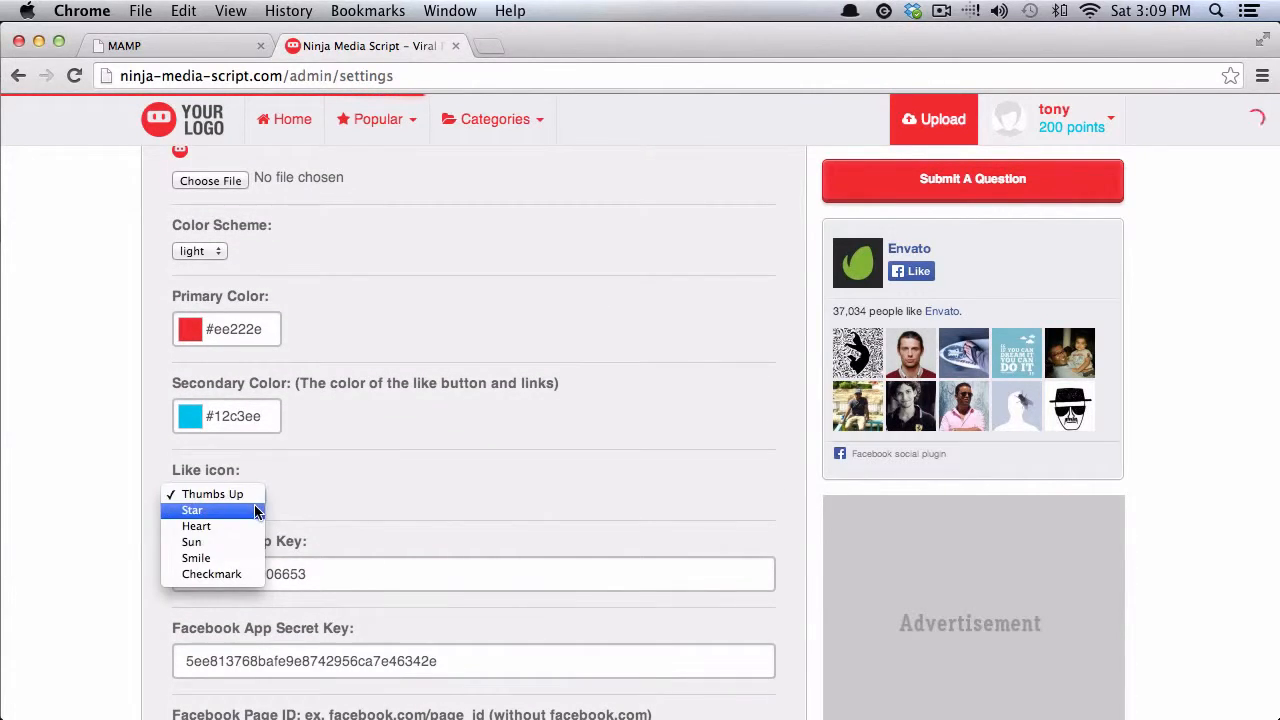
pyautogui.click(254, 510)
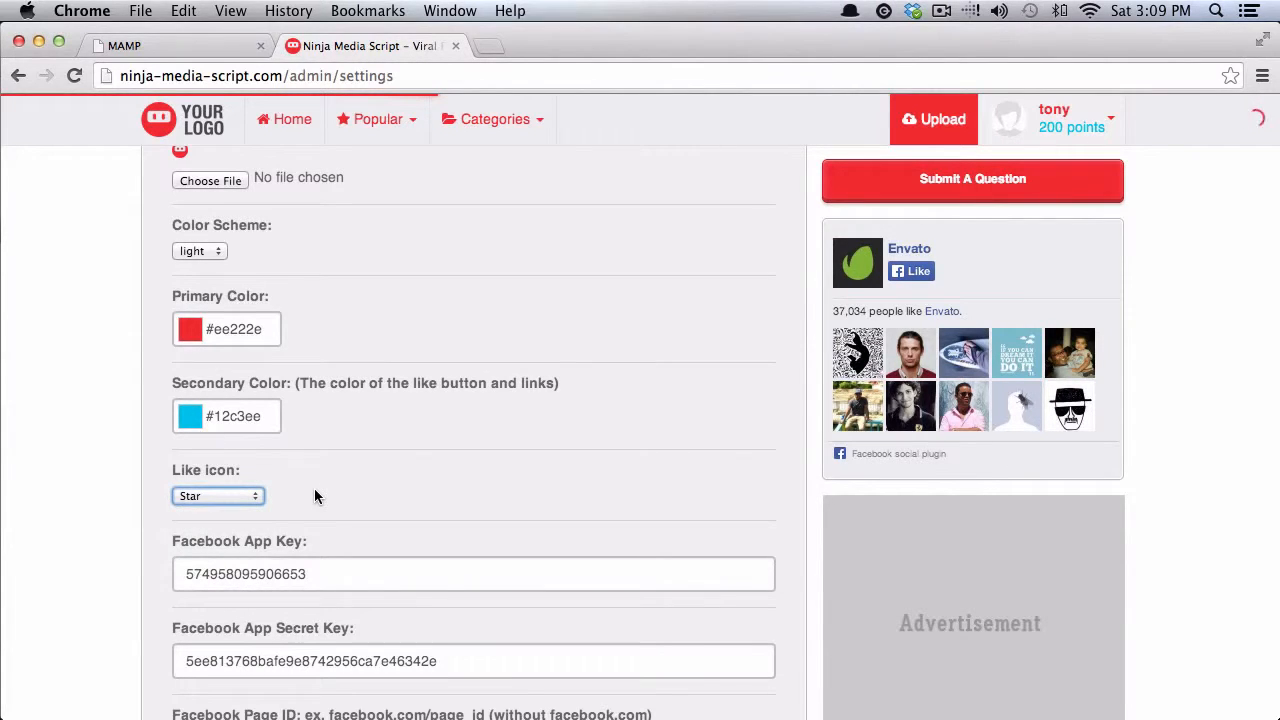
# - Set the Color Scheme to dark and look over the remaining settings
pyautogui.scroll(5, 314, 488)
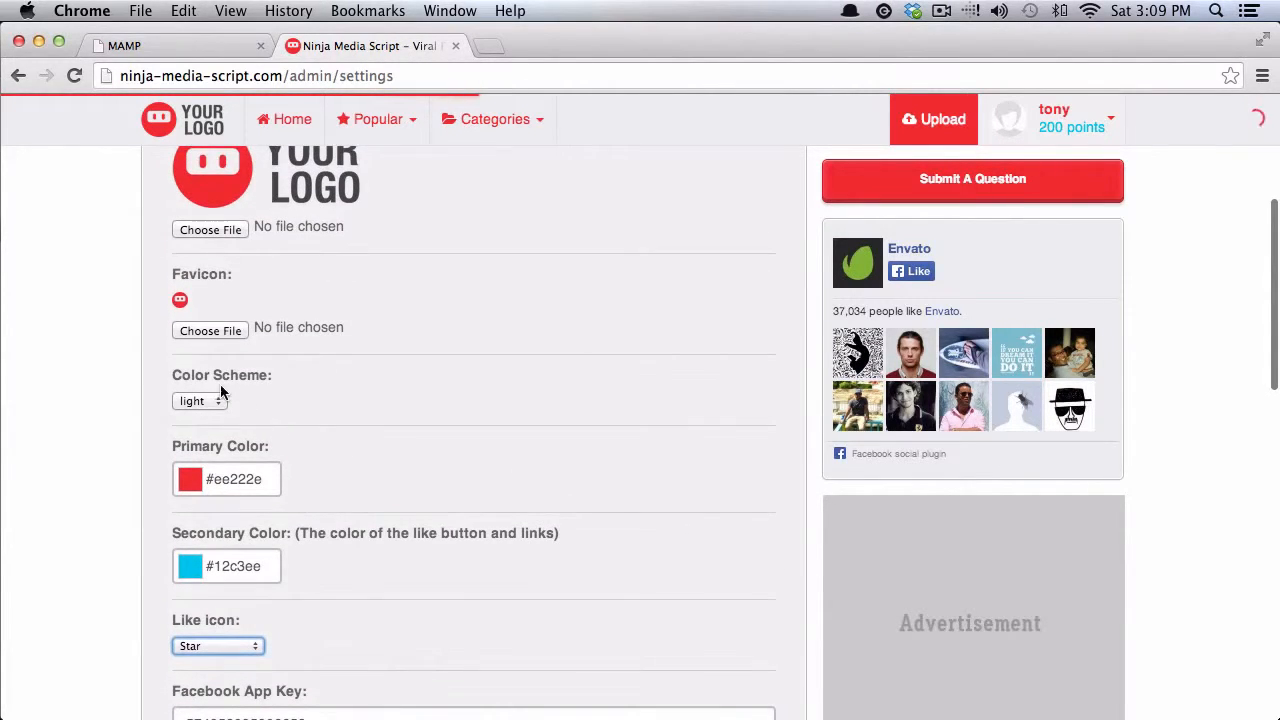
pyautogui.click(210, 400)
pyautogui.click(205, 418)
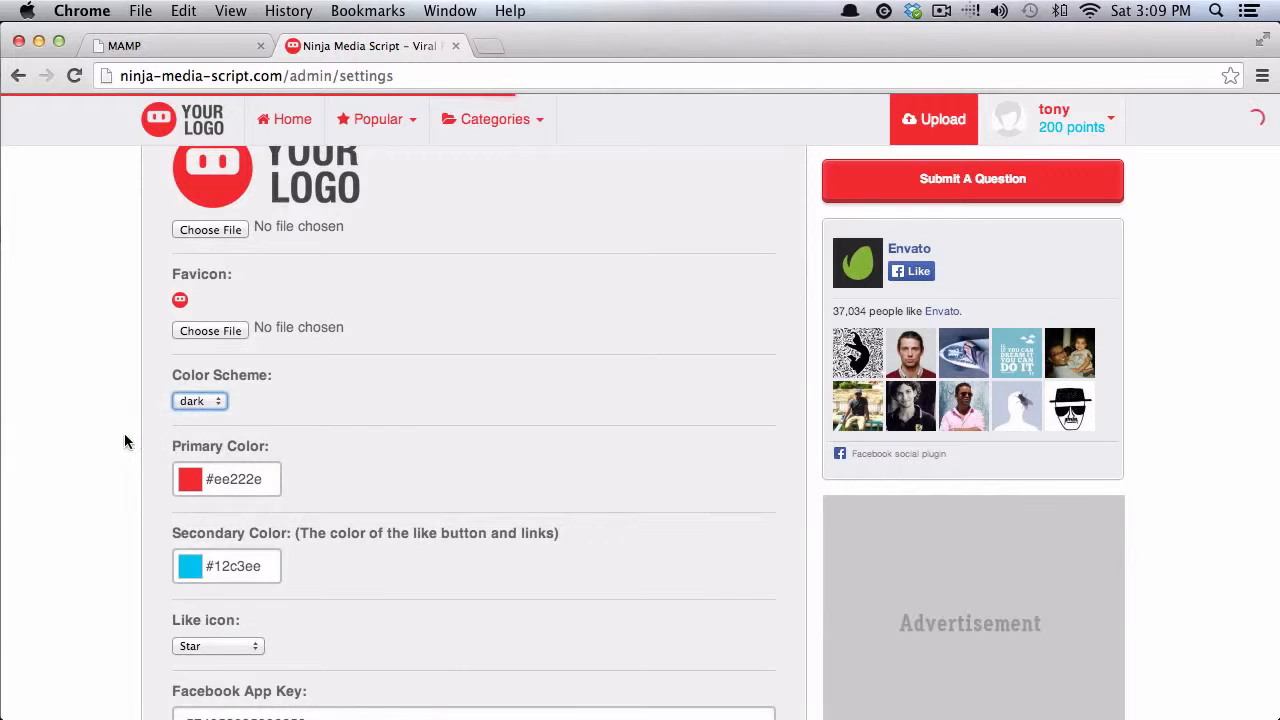
pyautogui.scroll(-8, 125, 441)
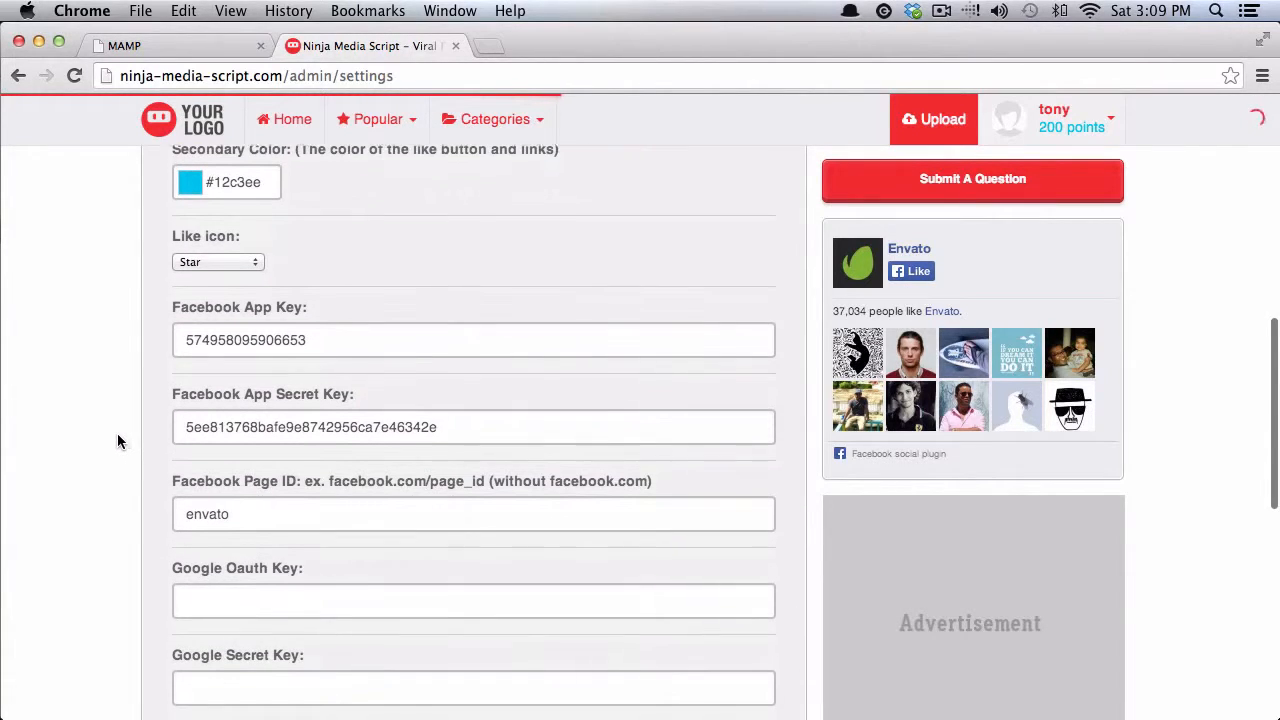
pyautogui.scroll(-1, 118, 441)
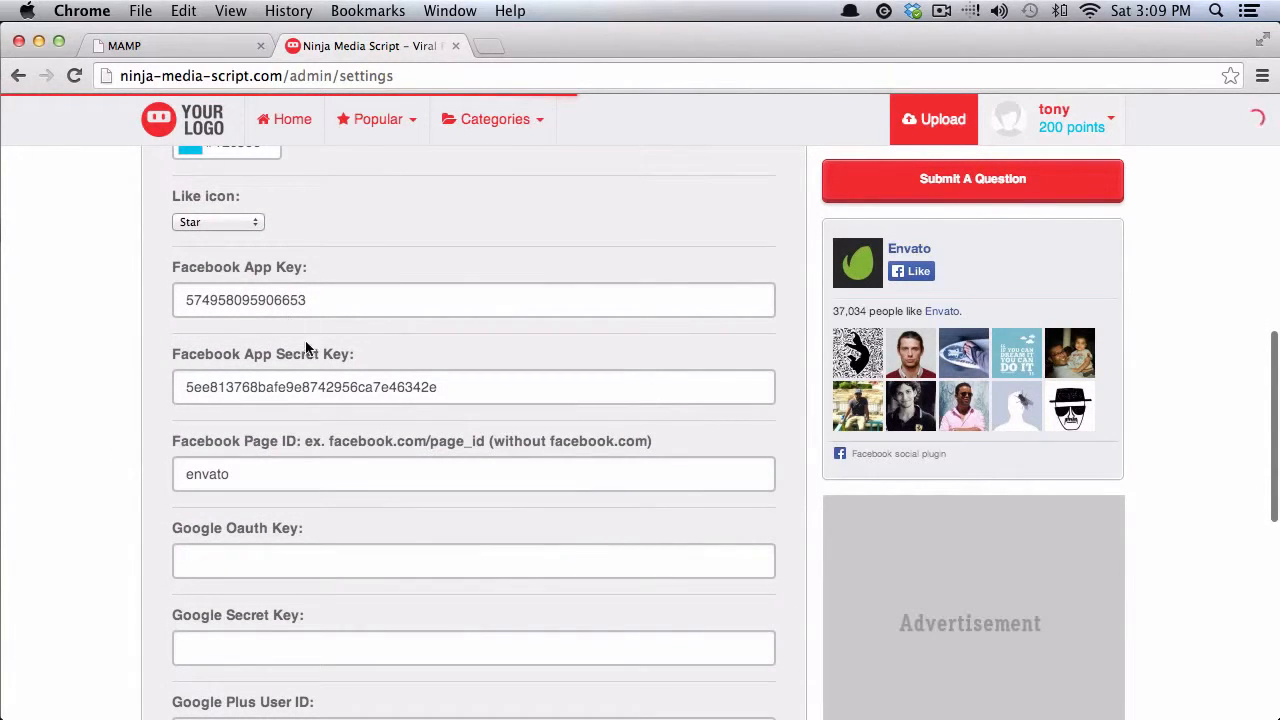
pyautogui.scroll(-5, 68, 420)
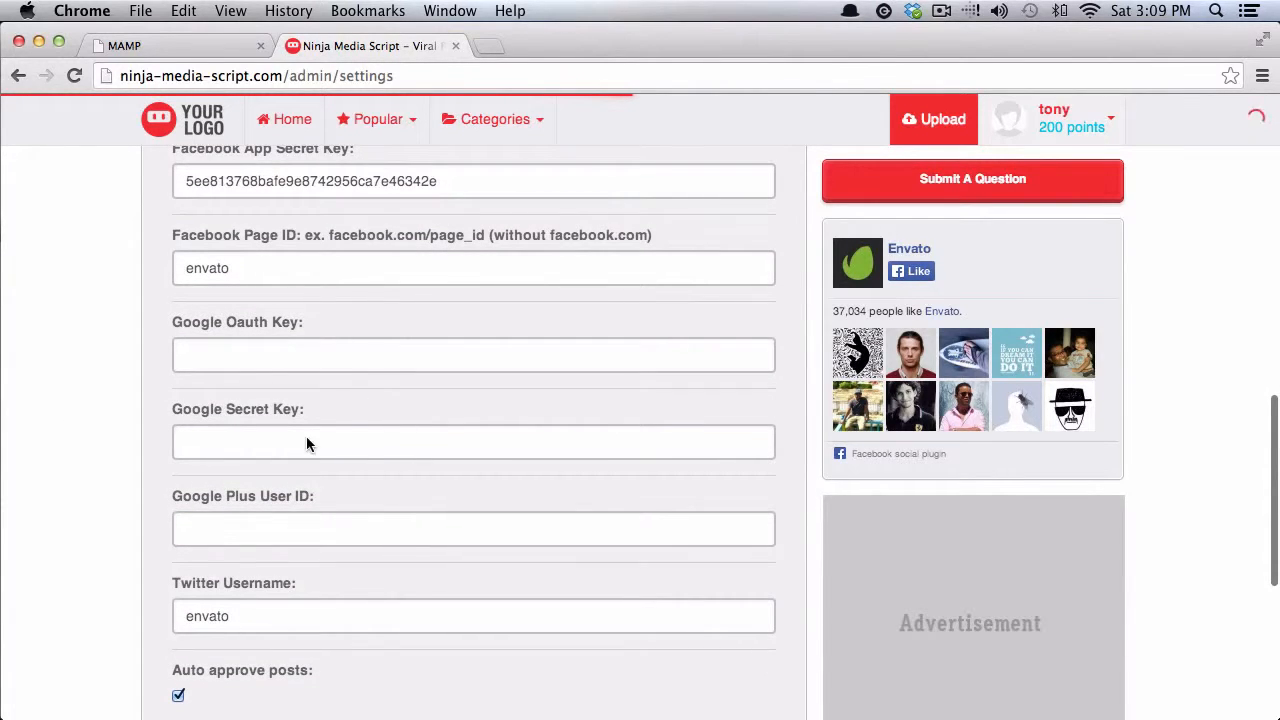
pyautogui.scroll(-2, 127, 434)
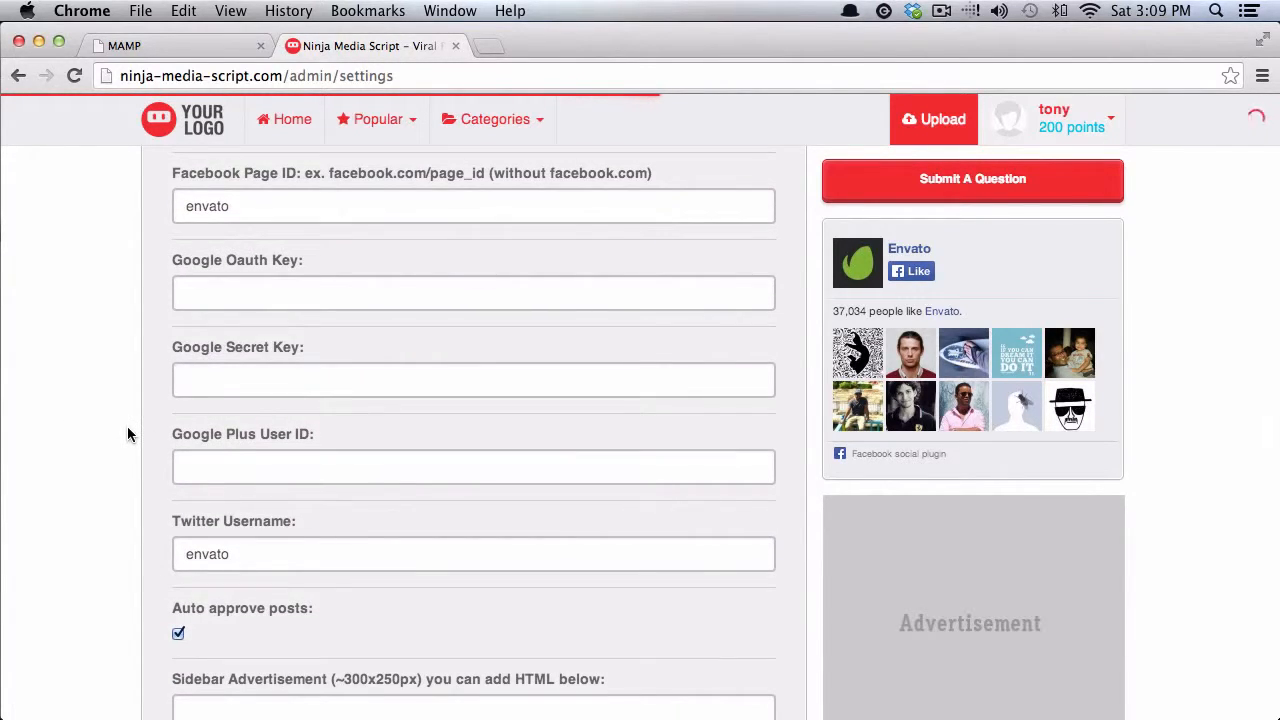
pyautogui.scroll(-5, 127, 434)
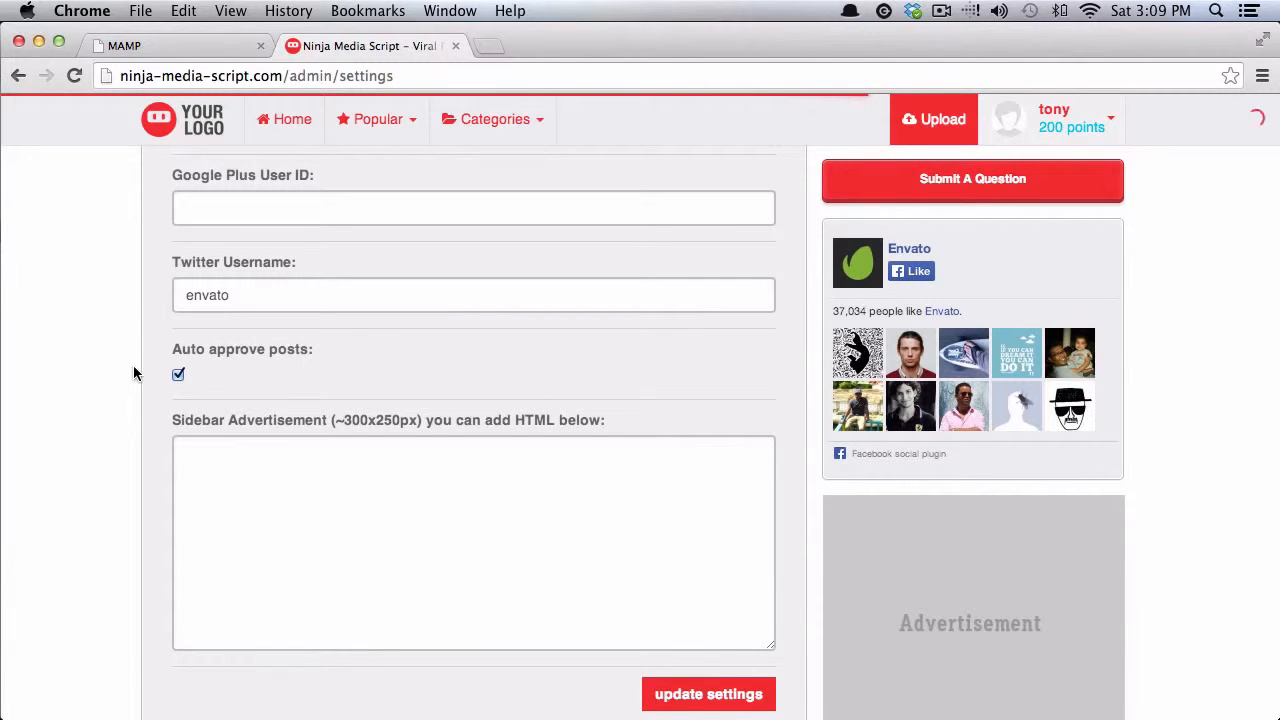
pyautogui.scroll(3, 134, 372)
pyautogui.scroll(1, 134, 370)
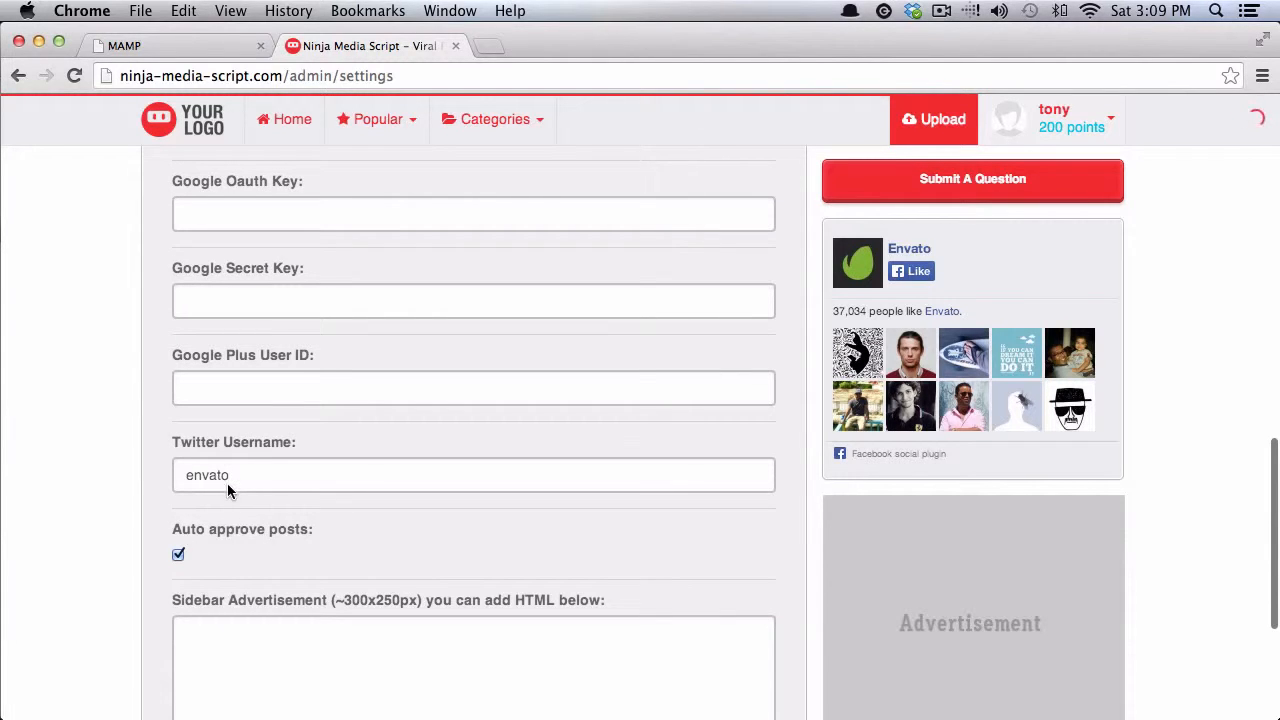
pyautogui.scroll(6, 70, 470)
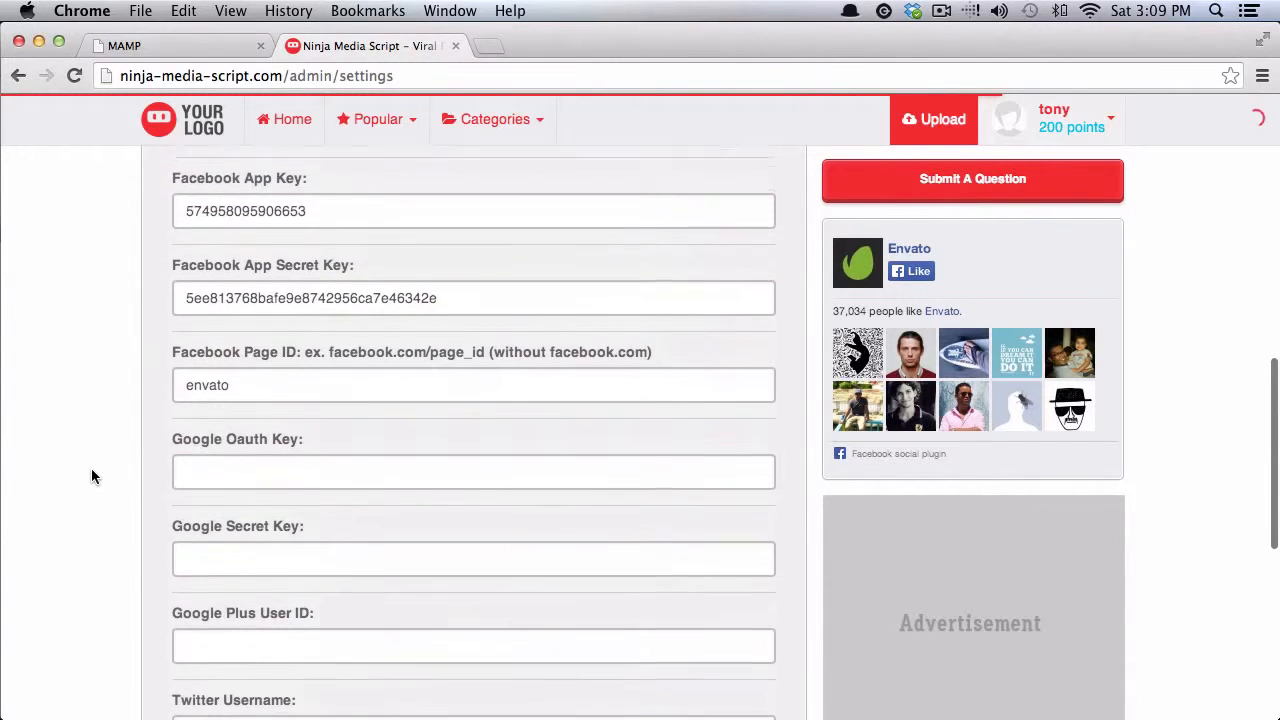
pyautogui.scroll(-7, 131, 420)
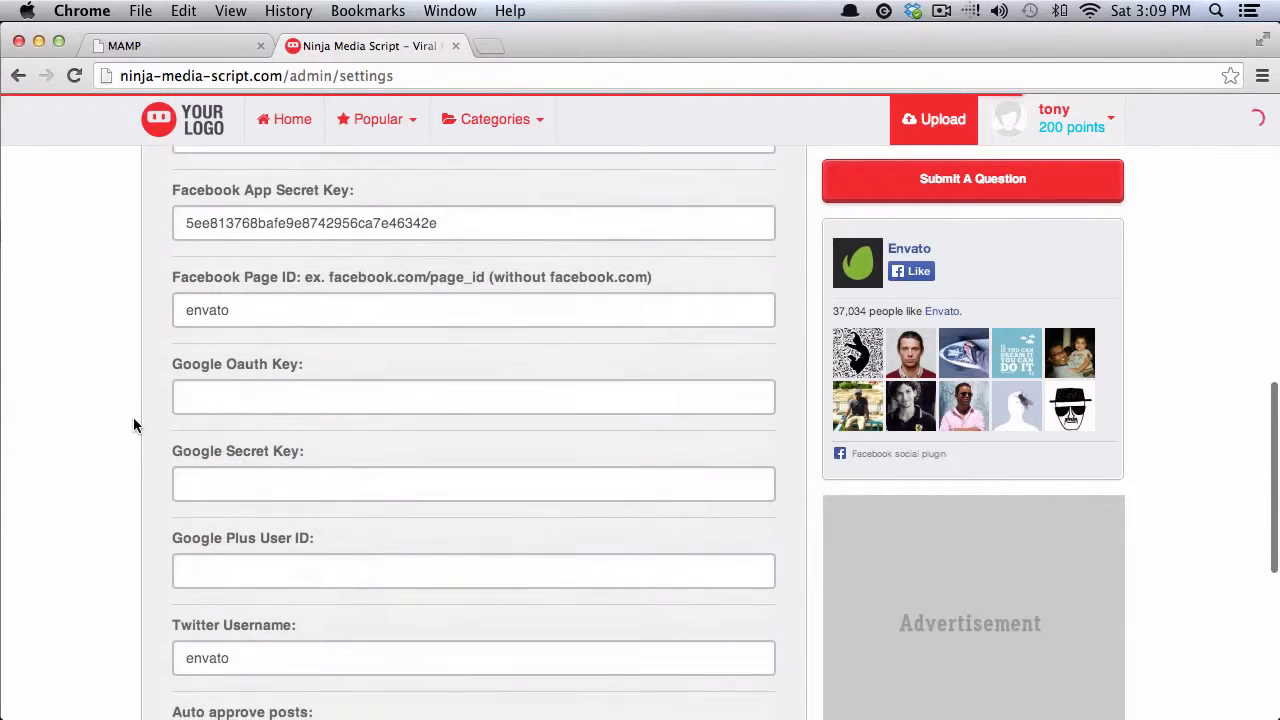
pyautogui.scroll(-2, 113, 423)
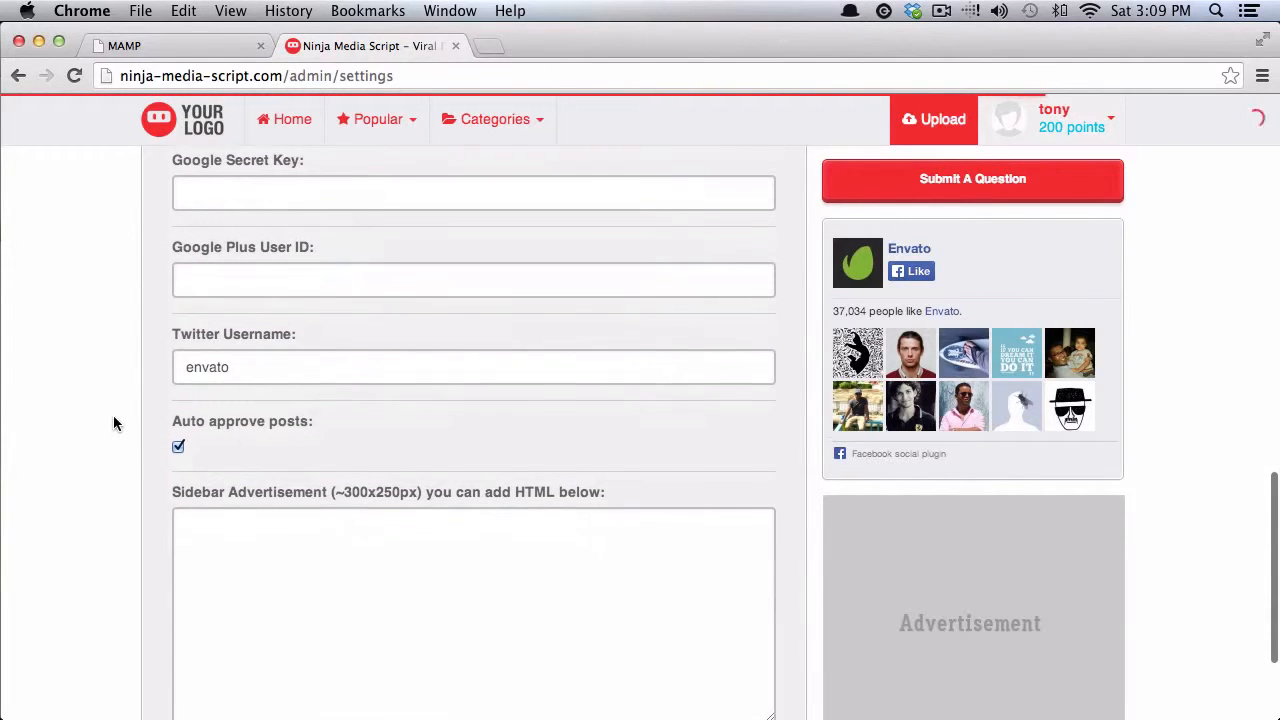
pyautogui.scroll(2, 113, 423)
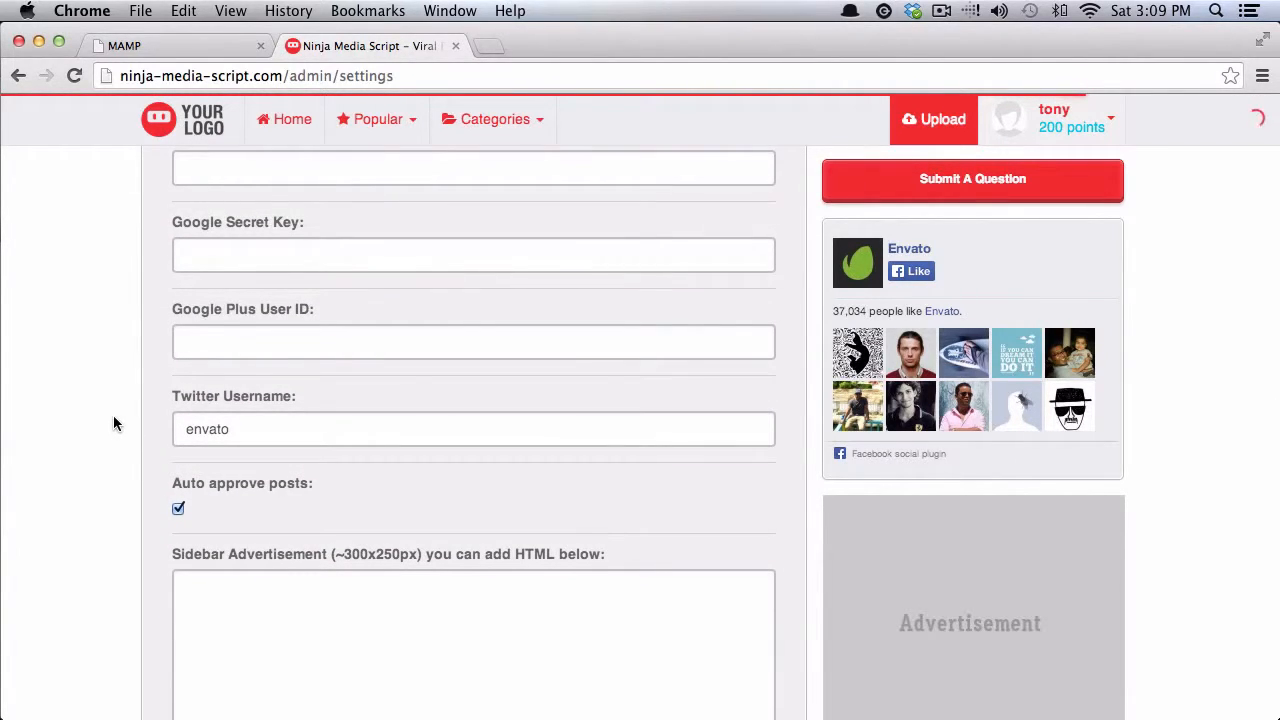
pyautogui.scroll(-5, 113, 424)
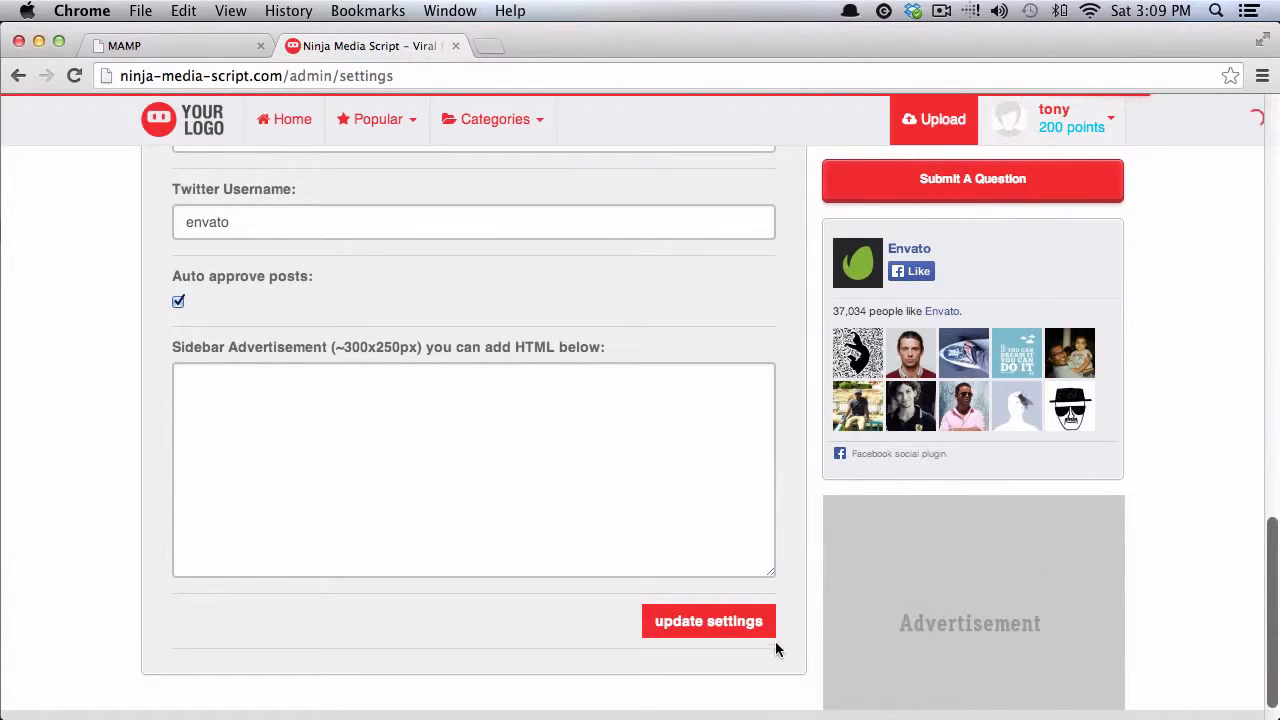
# - Save the updated site settings, dismiss the confirmation and go to the home page
pyautogui.click(677, 619)
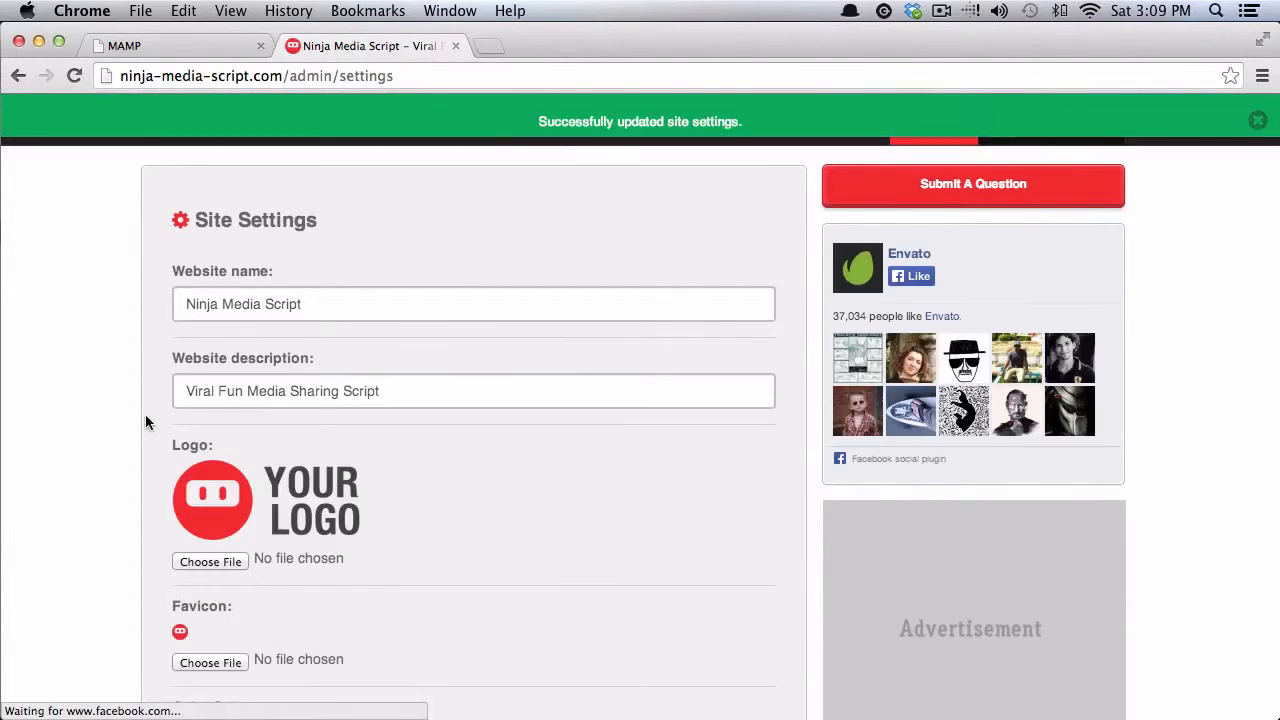
pyautogui.click(1257, 120)
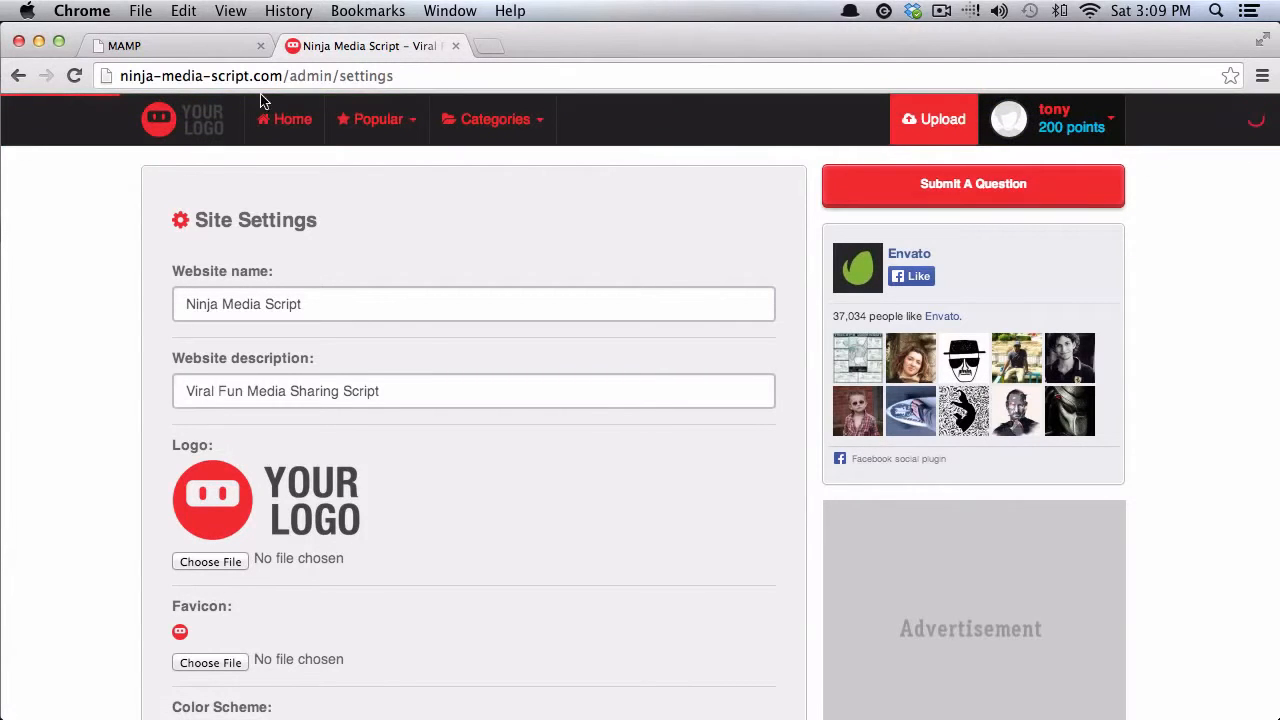
pyautogui.click(288, 119)
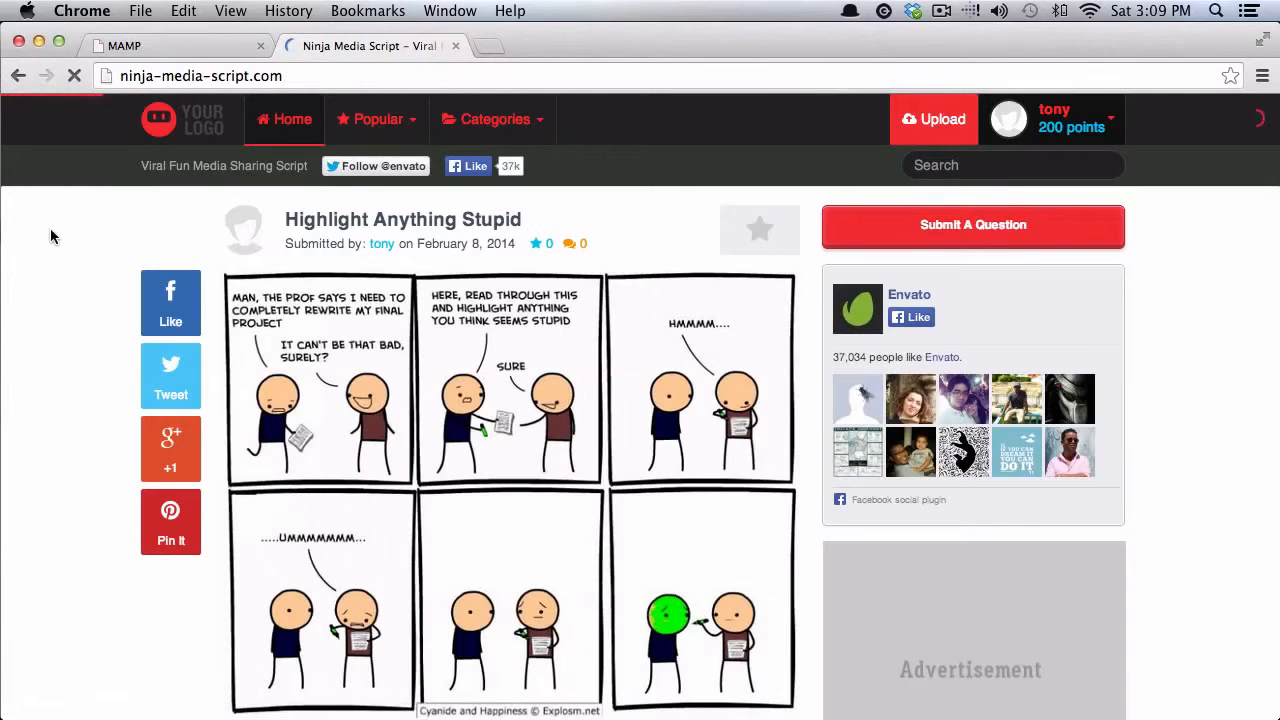
# - Browse the home page posts, then return to the Admin Functionality page
pyautogui.scroll(-3, 41, 255)
pyautogui.scroll(3, 41, 255)
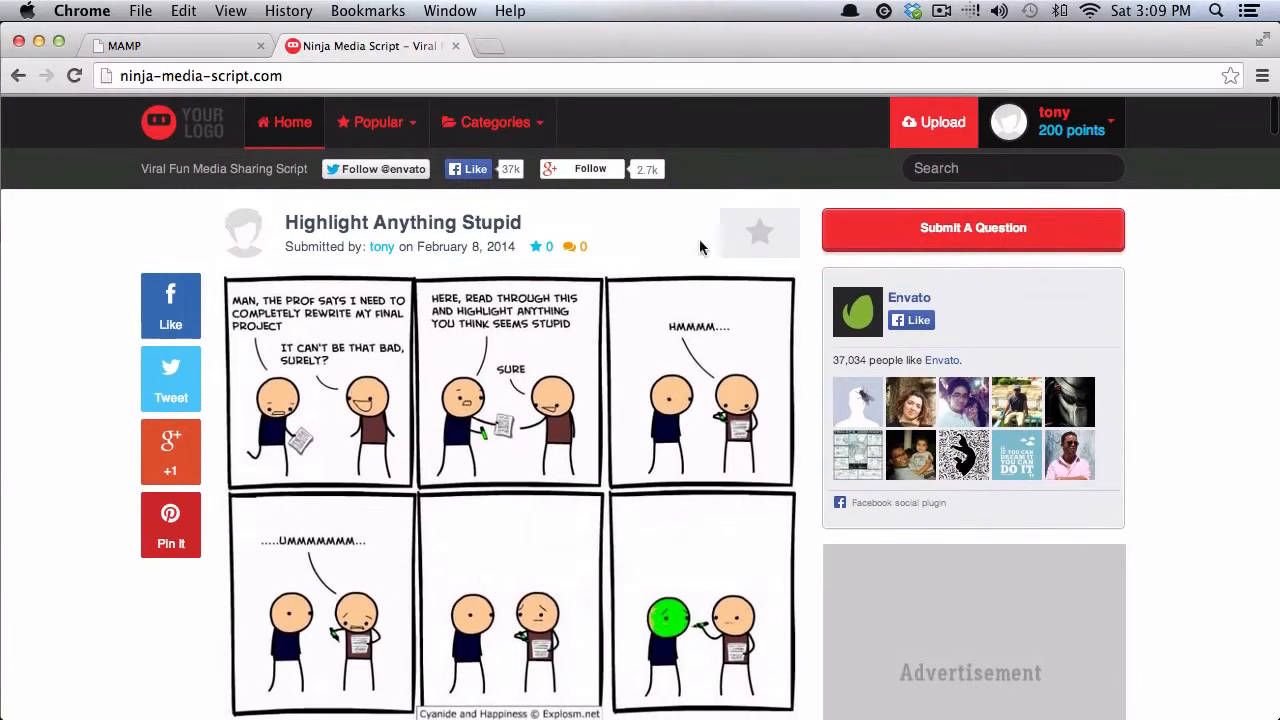
pyautogui.scroll(-10, 552, 324)
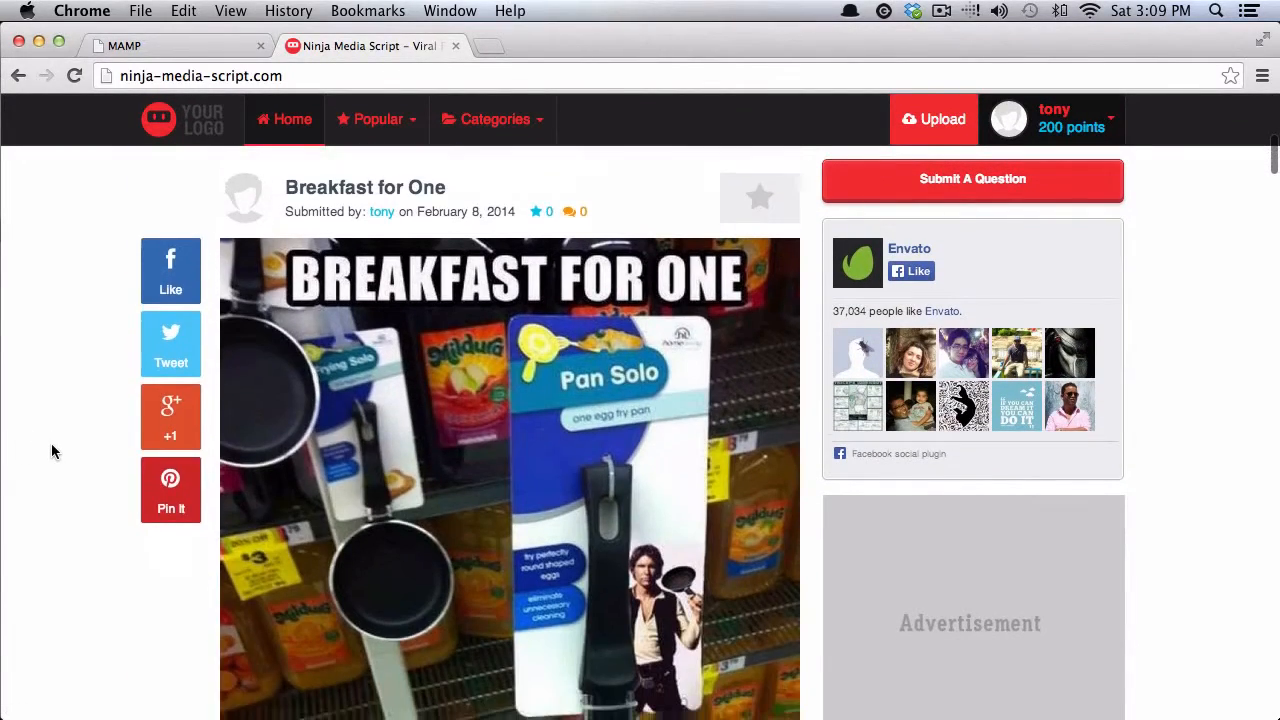
pyautogui.scroll(-10, 52, 443)
pyautogui.scroll(5, 52, 443)
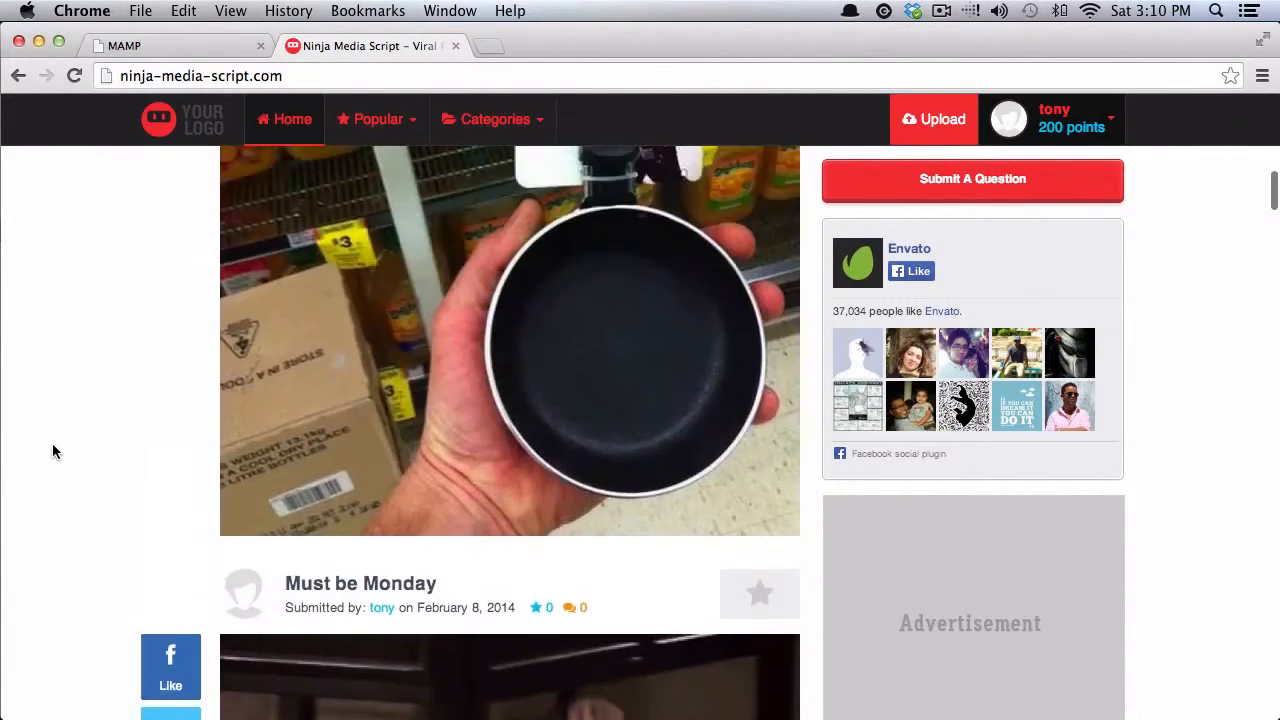
pyautogui.scroll(10, 52, 443)
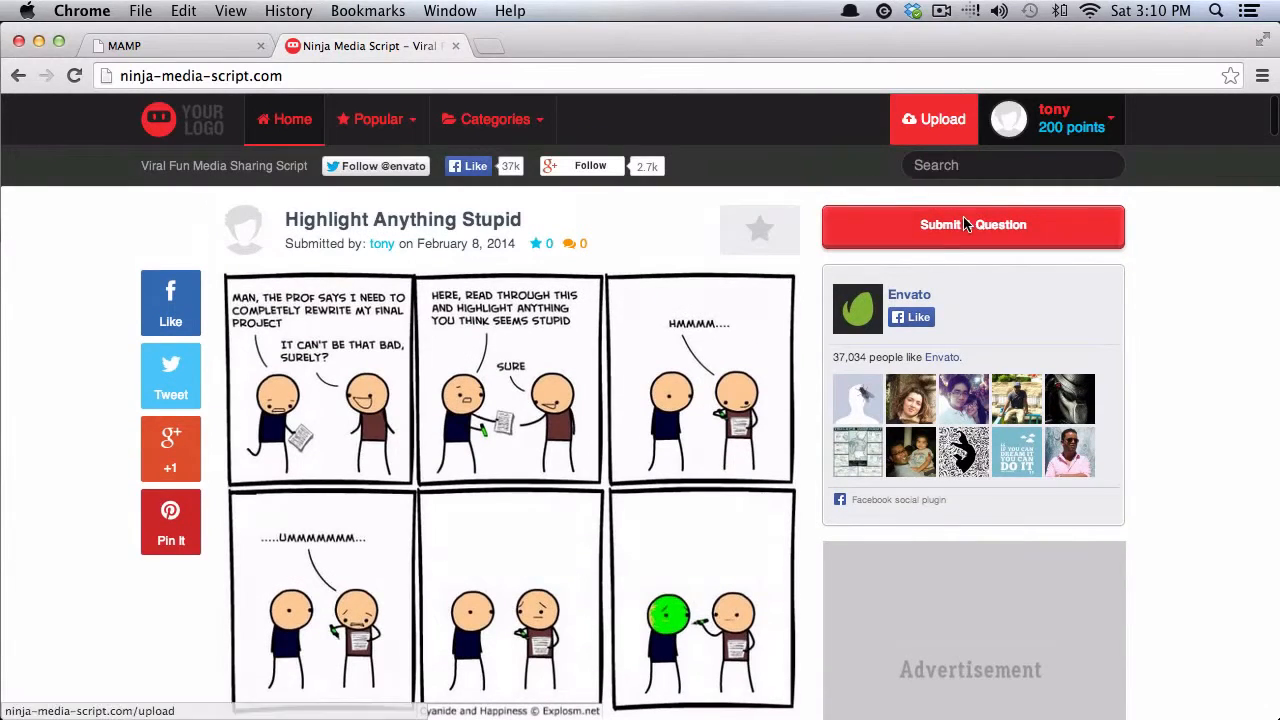
pyautogui.click(1040, 128)
pyautogui.click(1023, 163)
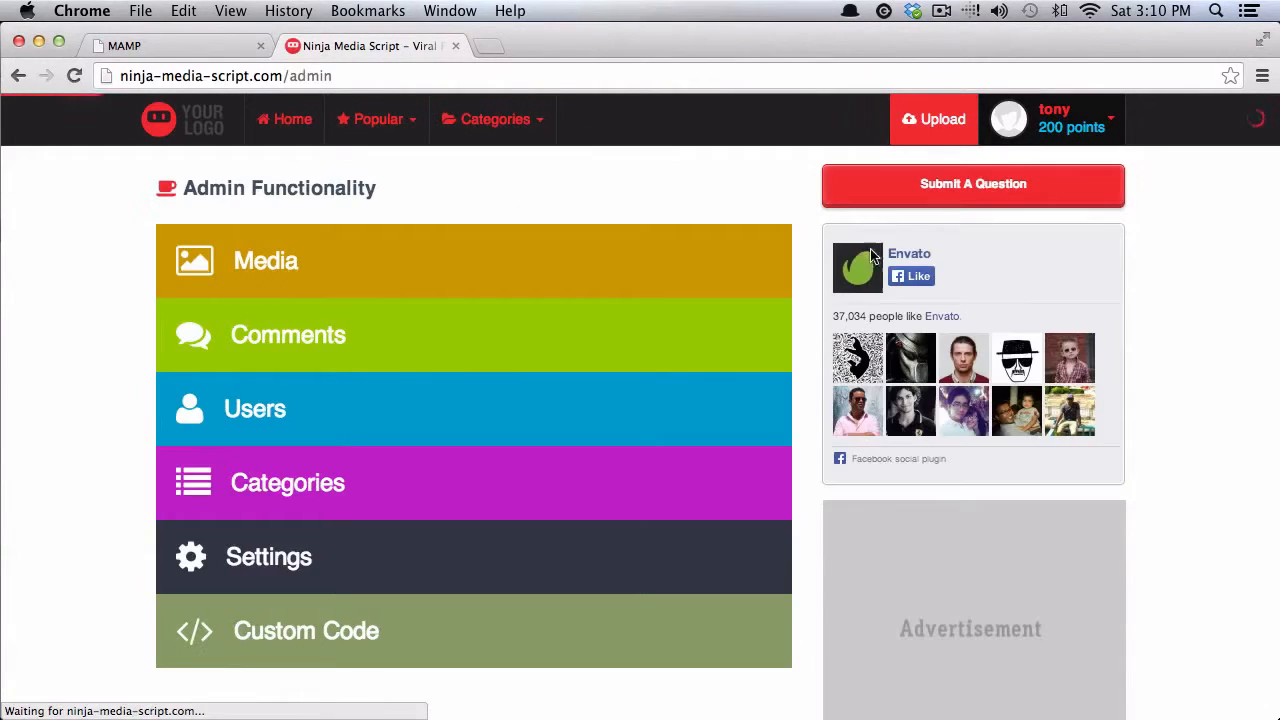
pyautogui.click(354, 645)
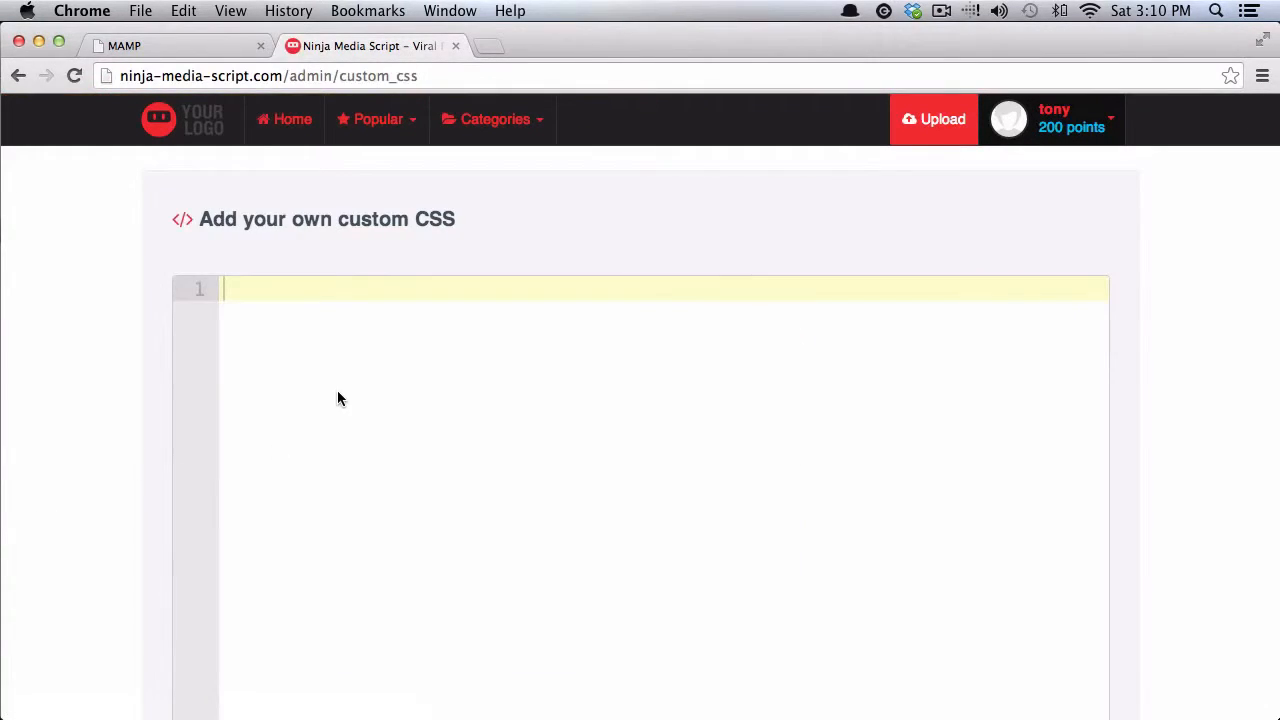
pyautogui.scroll(-5, 338, 399)
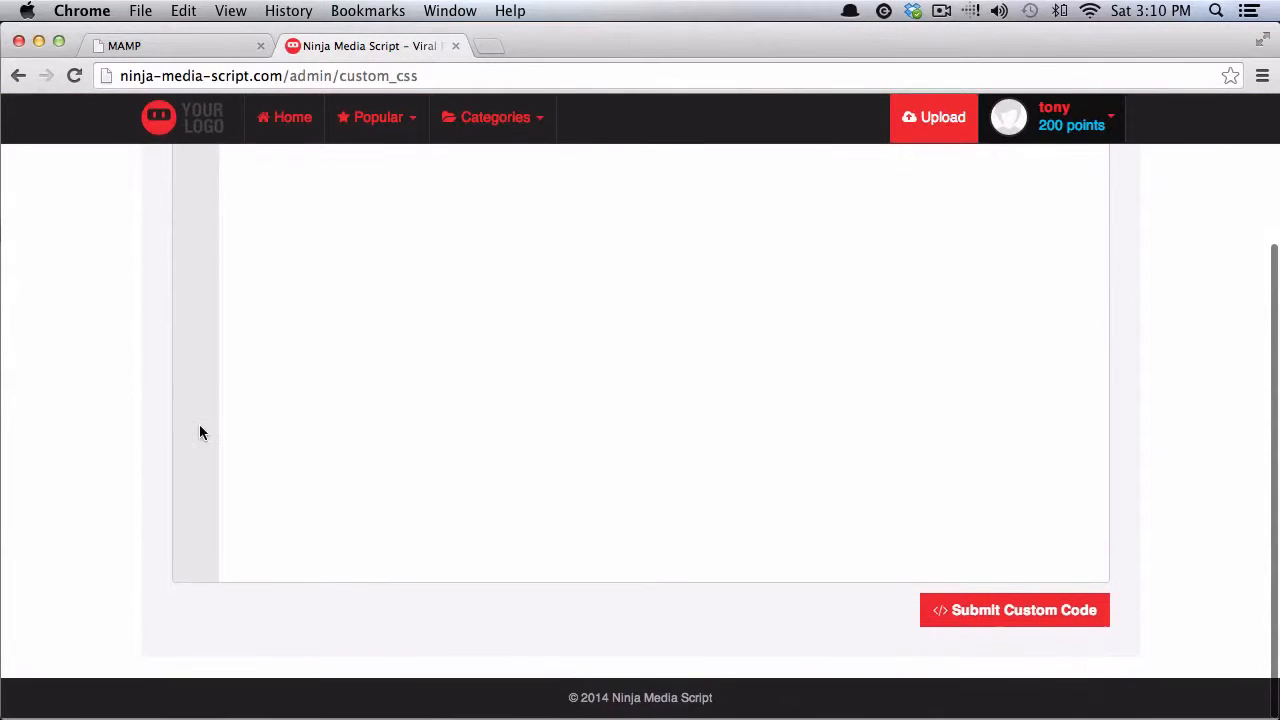
pyautogui.scroll(5, 224, 432)
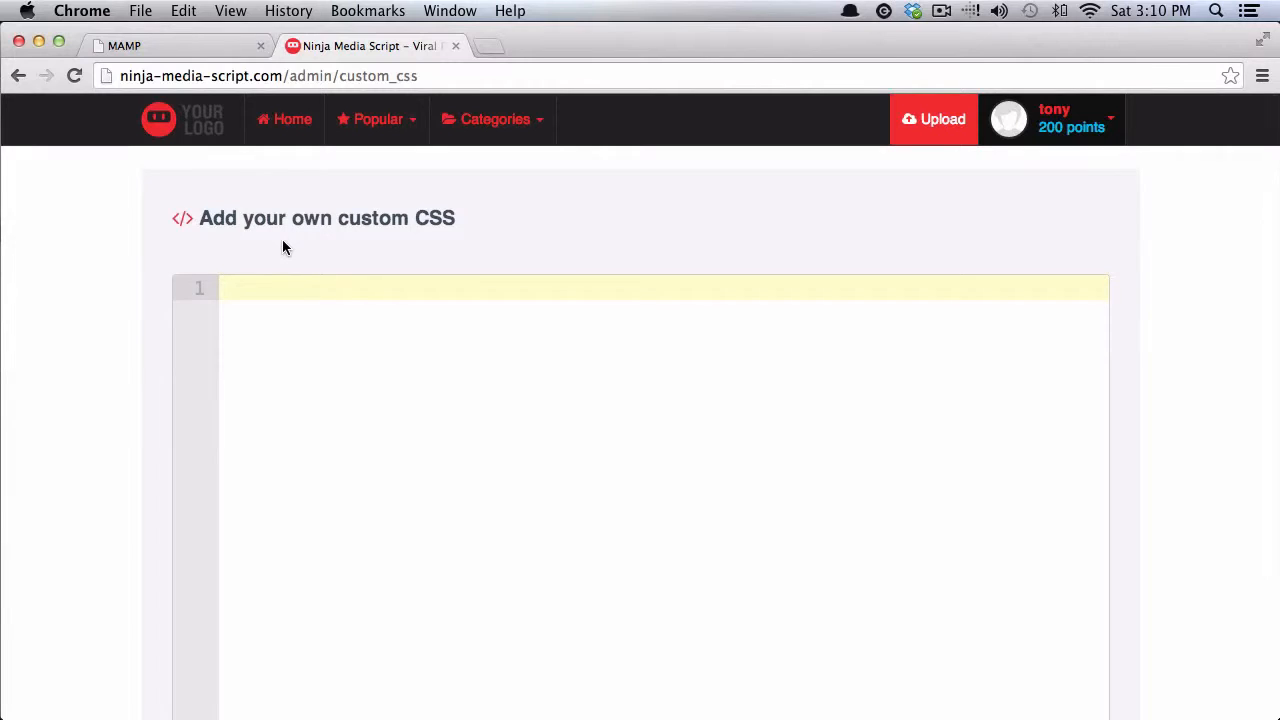
pyautogui.click(1070, 122)
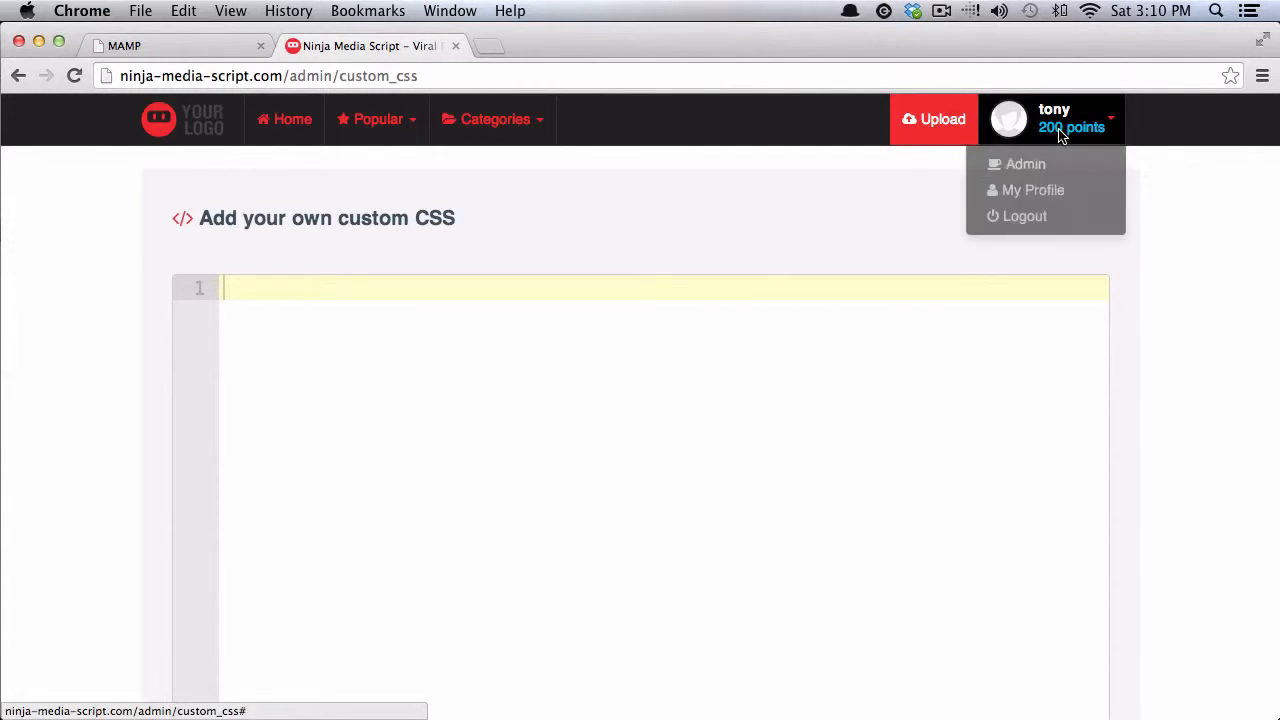
pyautogui.click(1038, 175)
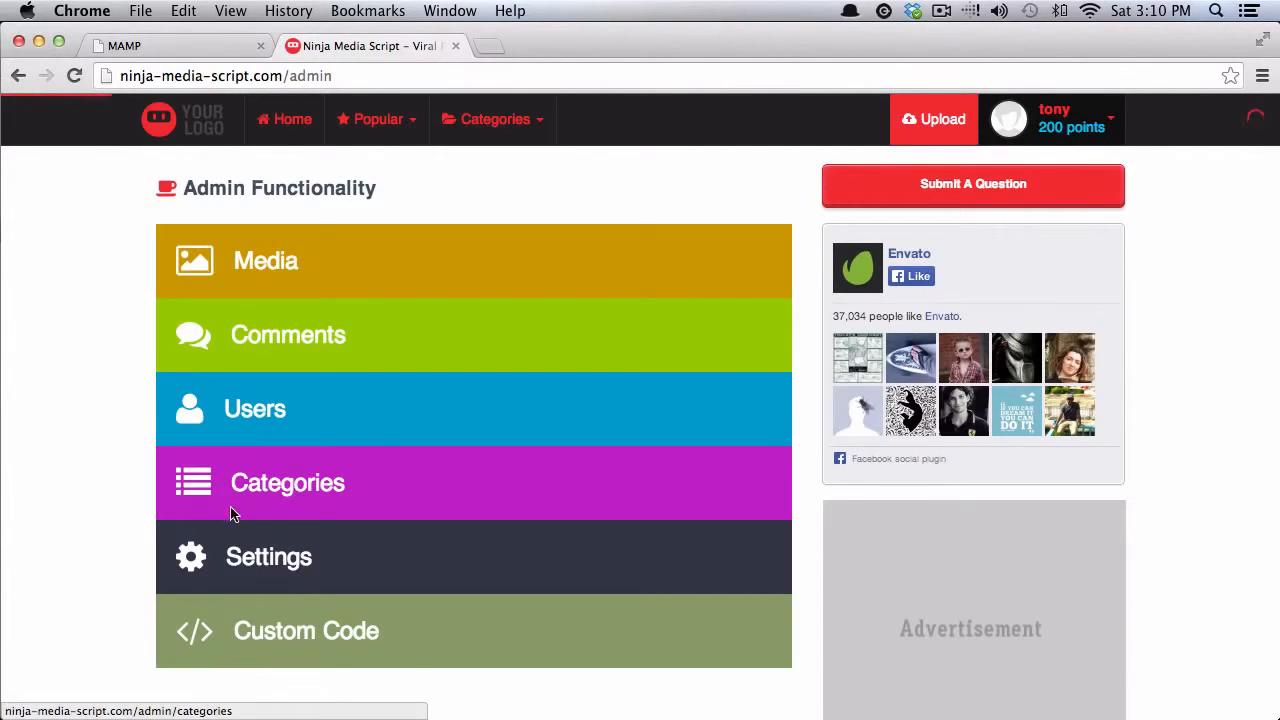
pyautogui.click(259, 553)
# - Set Color Scheme to light and Primary Color to blue #2169ed, then save the settings
pyautogui.scroll(-5, 103, 507)
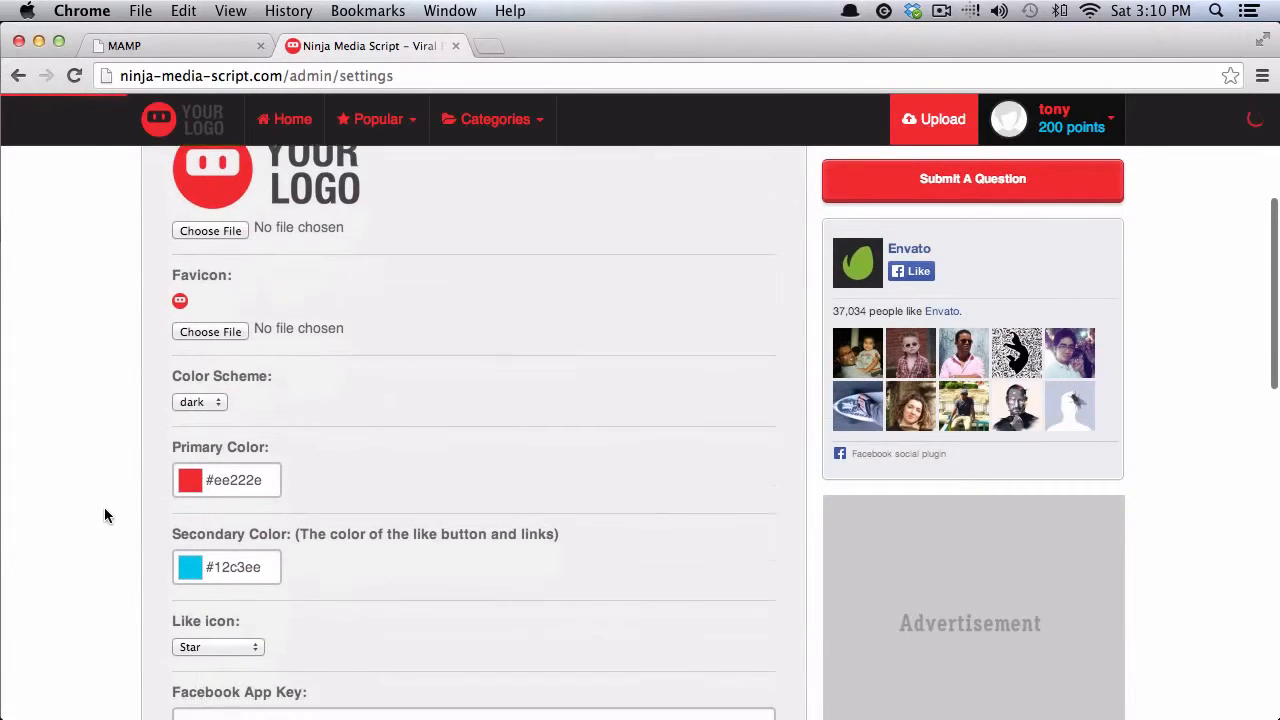
pyautogui.click(209, 383)
pyautogui.click(196, 358)
pyautogui.scroll(-3, 289, 340)
pyautogui.click(245, 258)
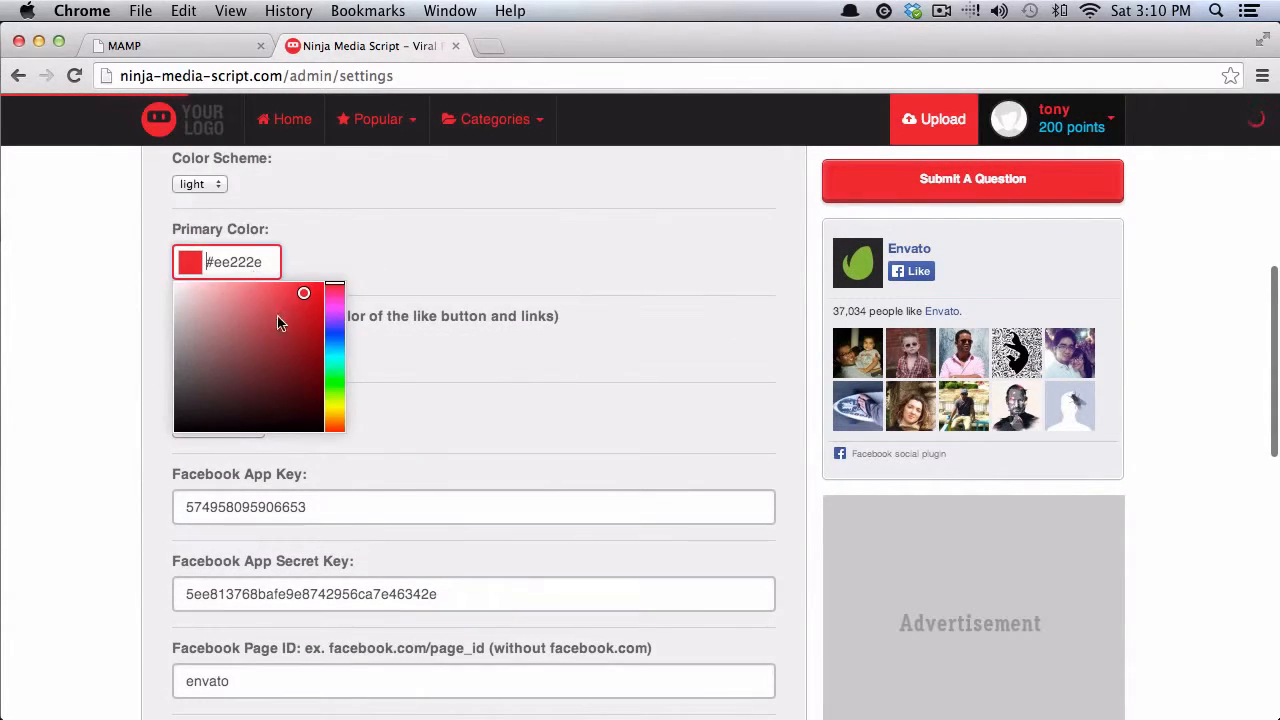
pyautogui.click(335, 345)
pyautogui.click(403, 365)
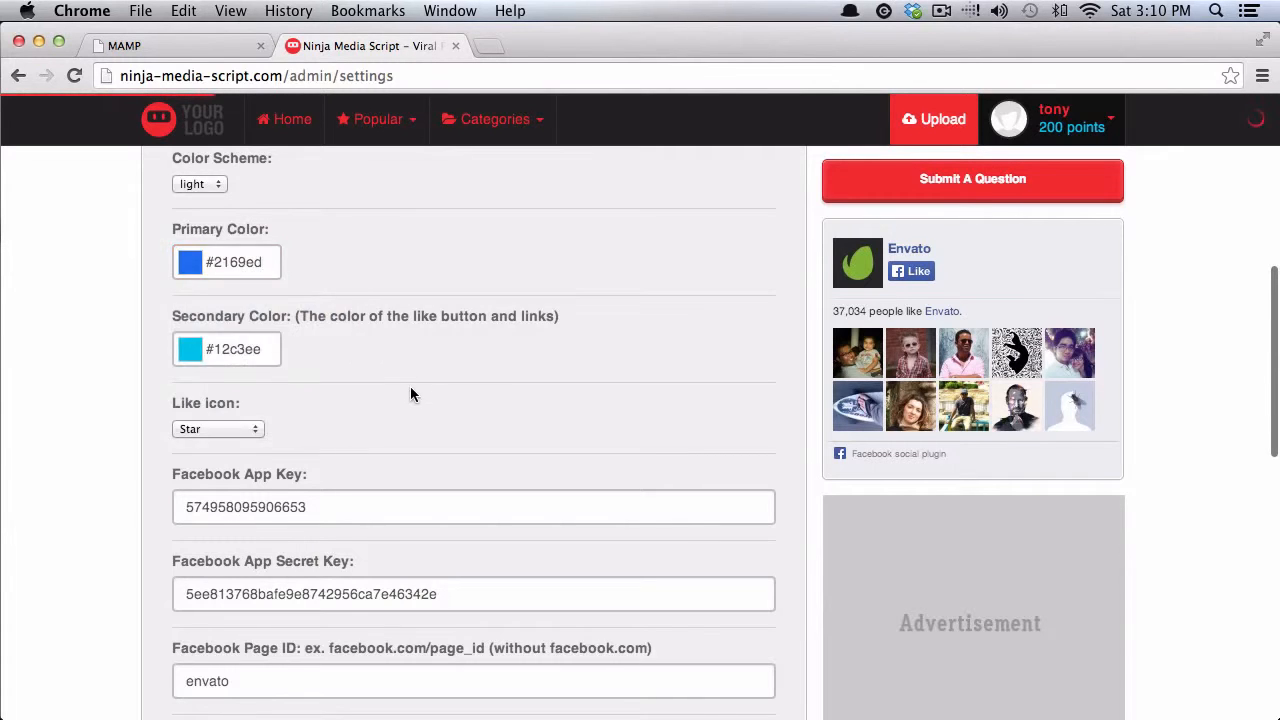
pyautogui.scroll(-15, 410, 386)
pyautogui.click(678, 600)
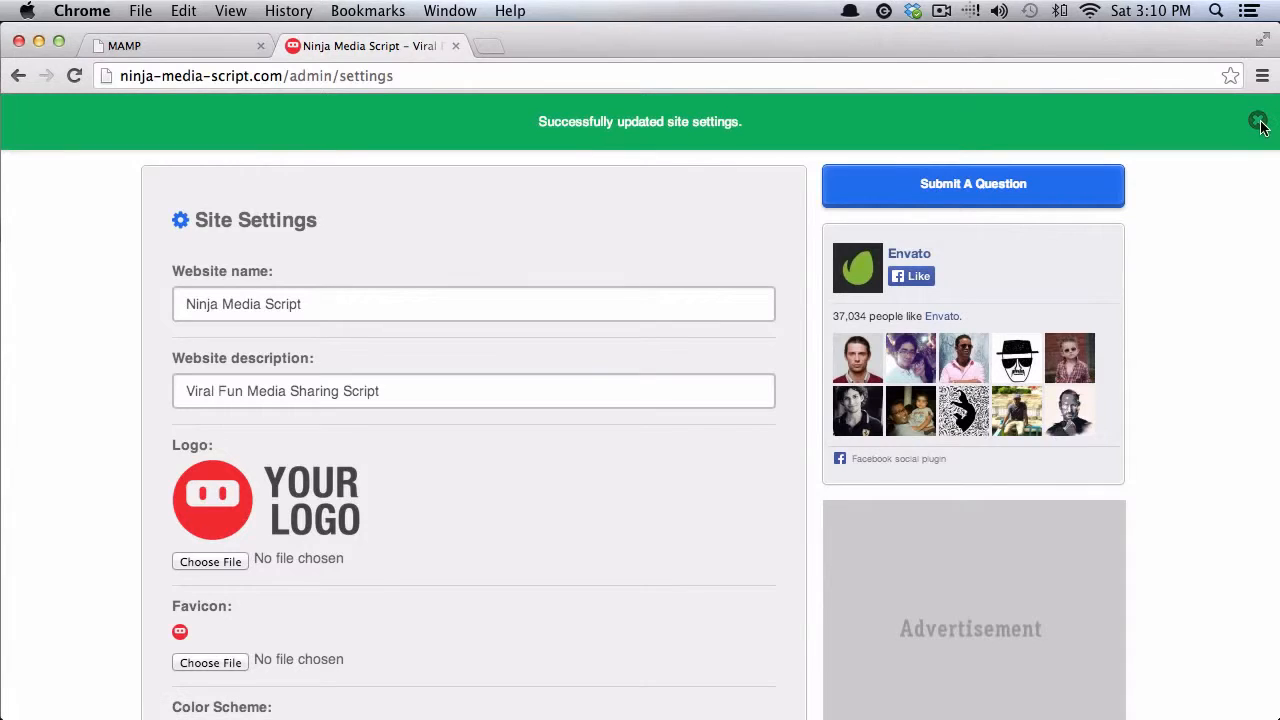
pyautogui.click(1258, 121)
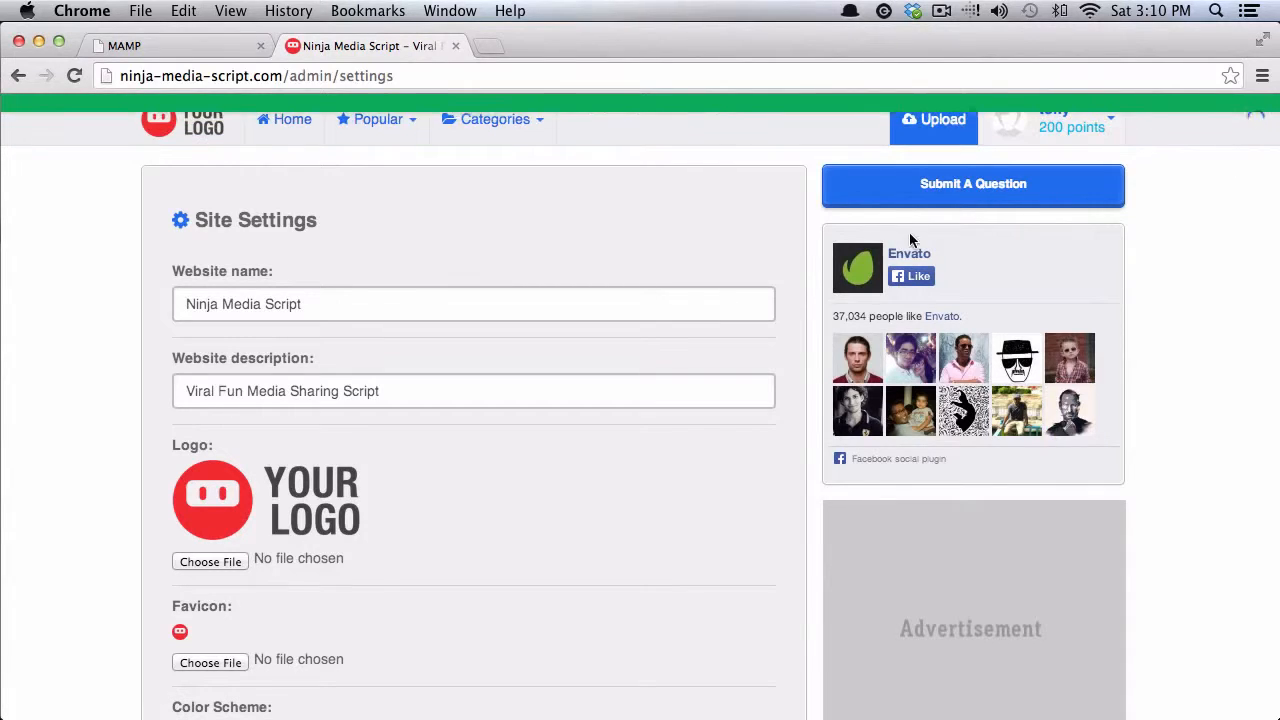
# - Favourite the 'Highlight Anything Stupid' post on the light-and-blue home page, then briefly visit Upload
pyautogui.click(186, 124)
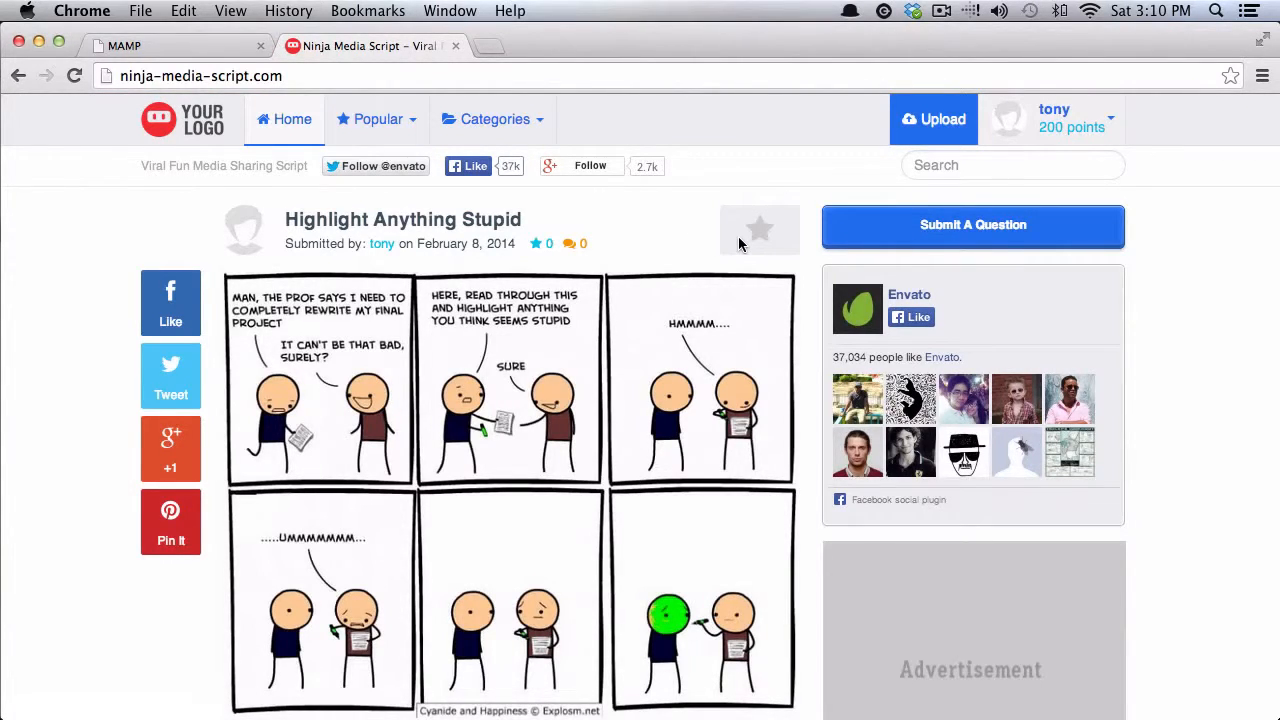
pyautogui.click(752, 236)
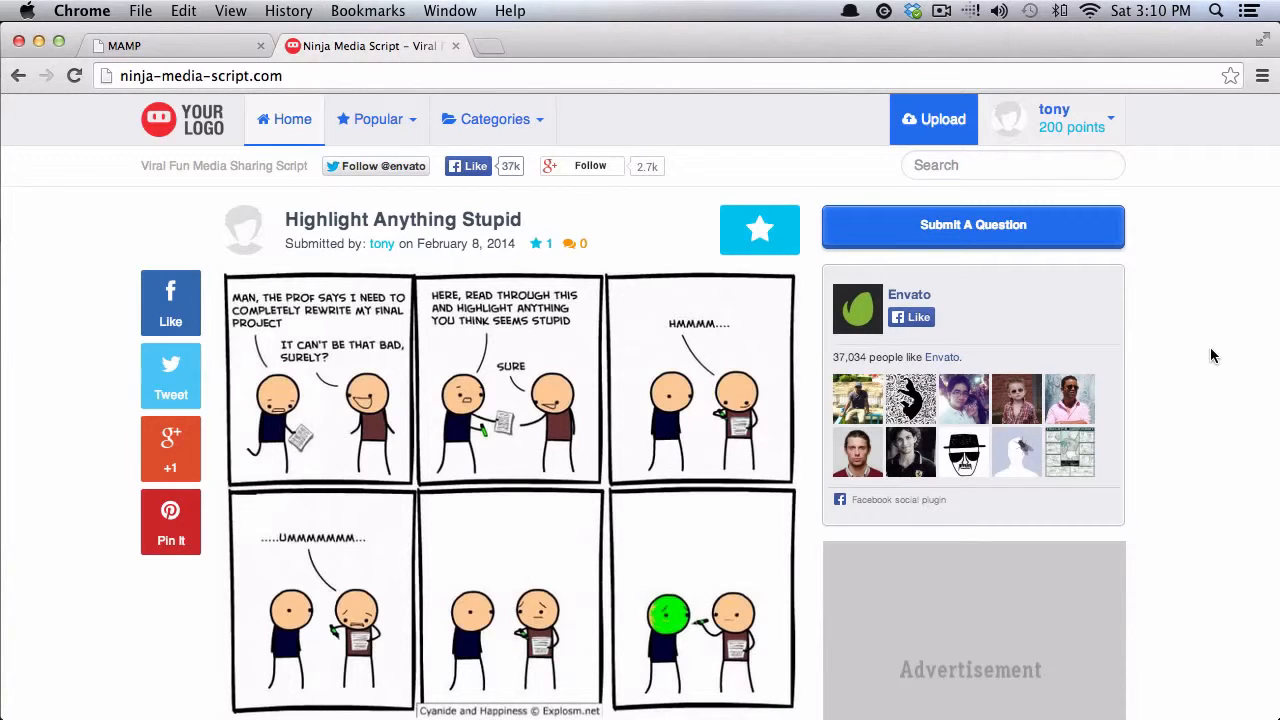
pyautogui.scroll(-1, 1210, 347)
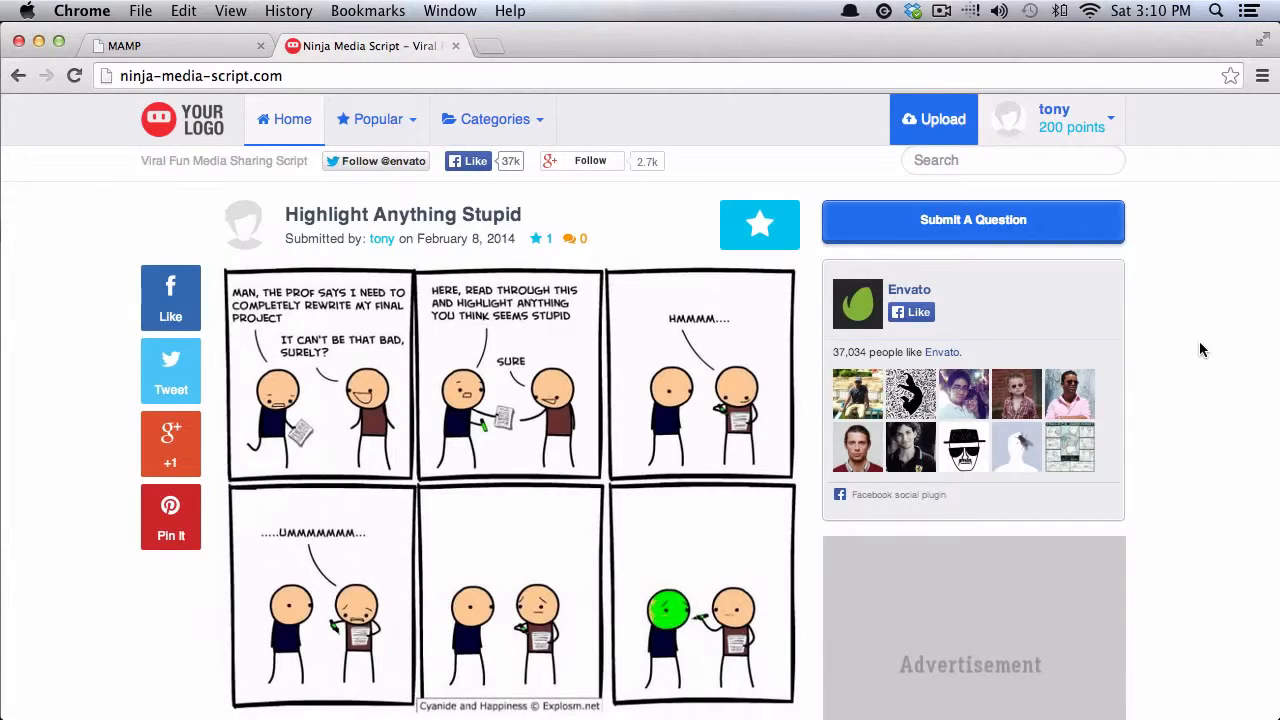
pyautogui.scroll(1, 949, 182)
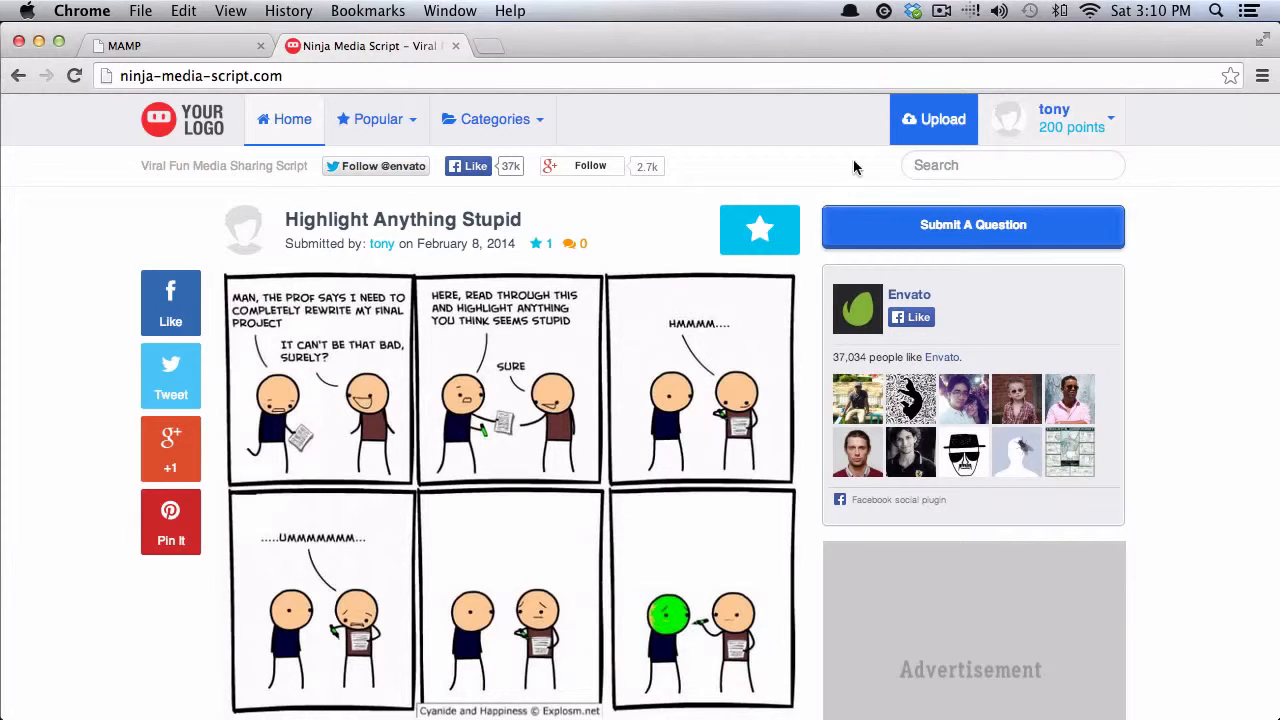
pyautogui.click(920, 120)
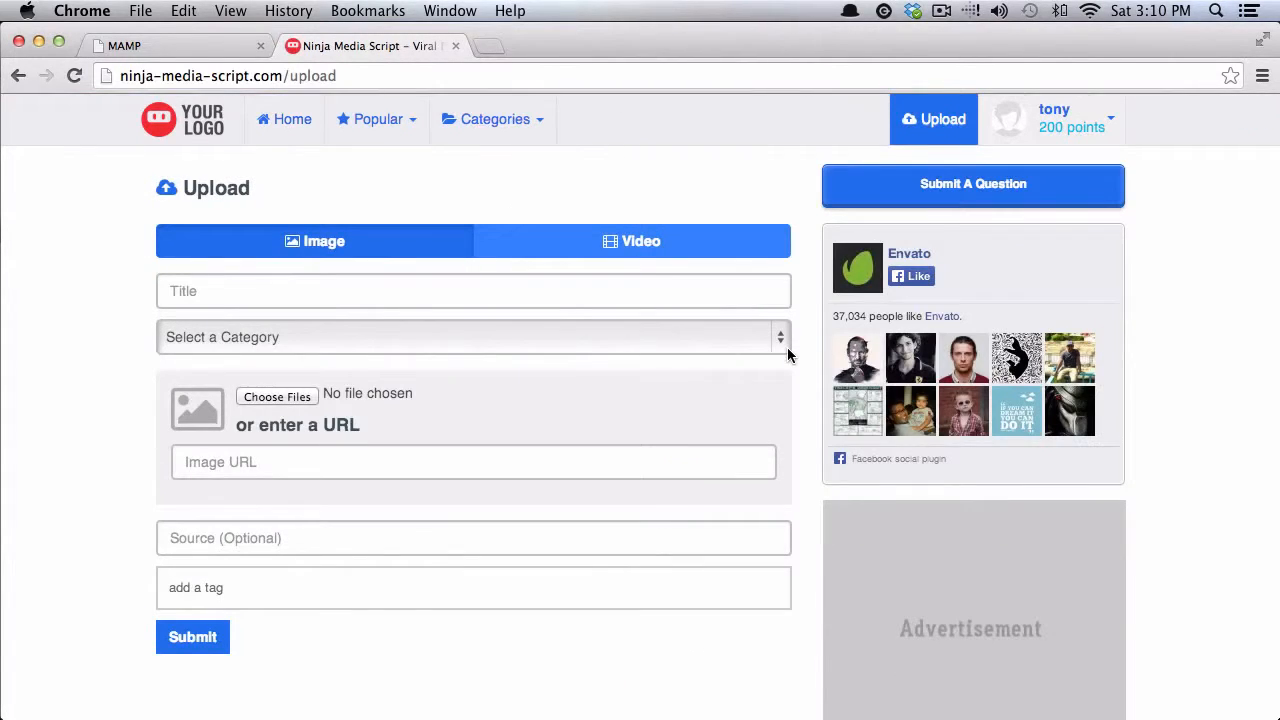
pyautogui.click(176, 128)
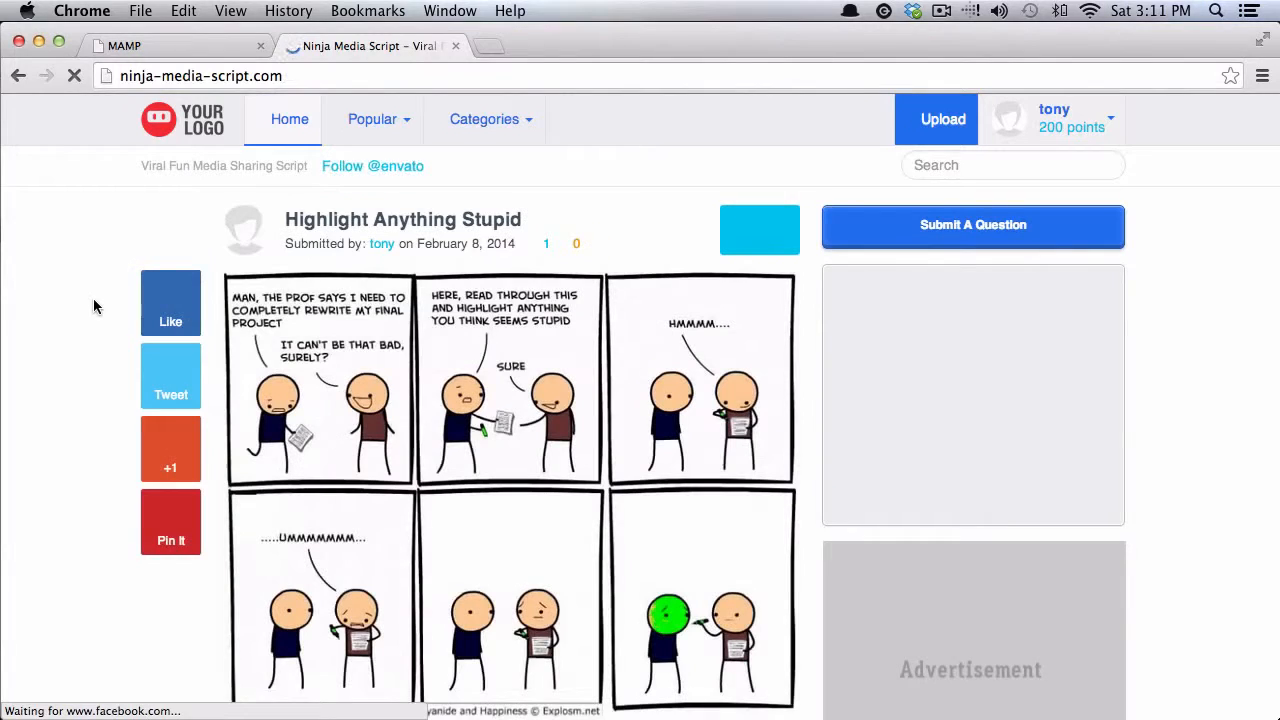